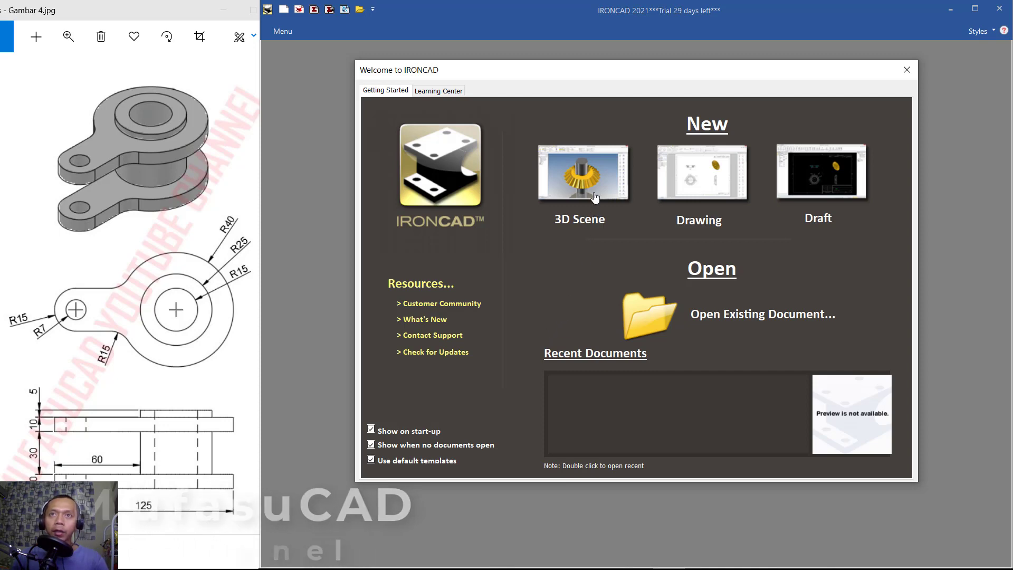
- Create a new blank 3D scene, Scene4, with the Sketch tools showing
click(591, 224)
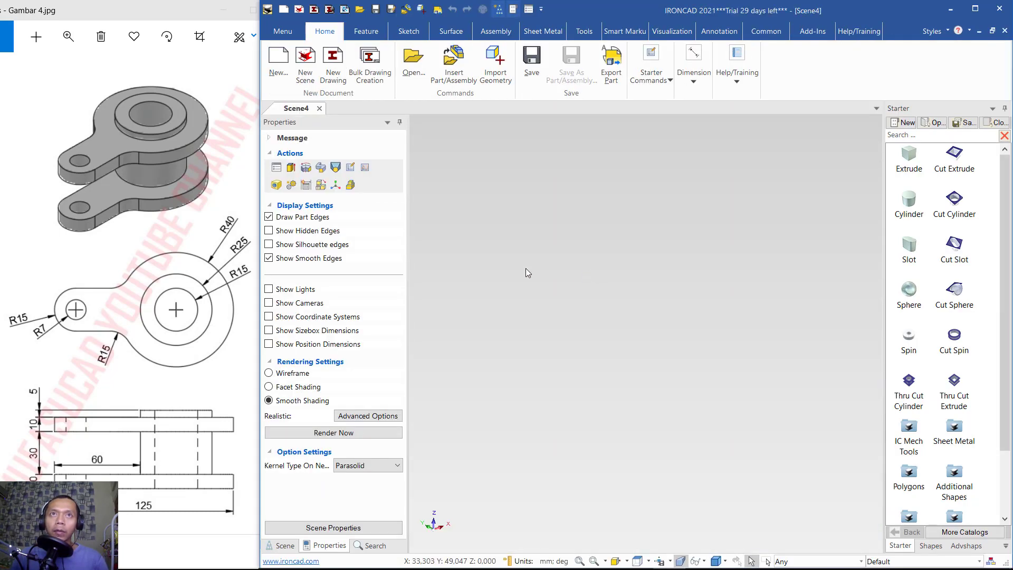
click(408, 33)
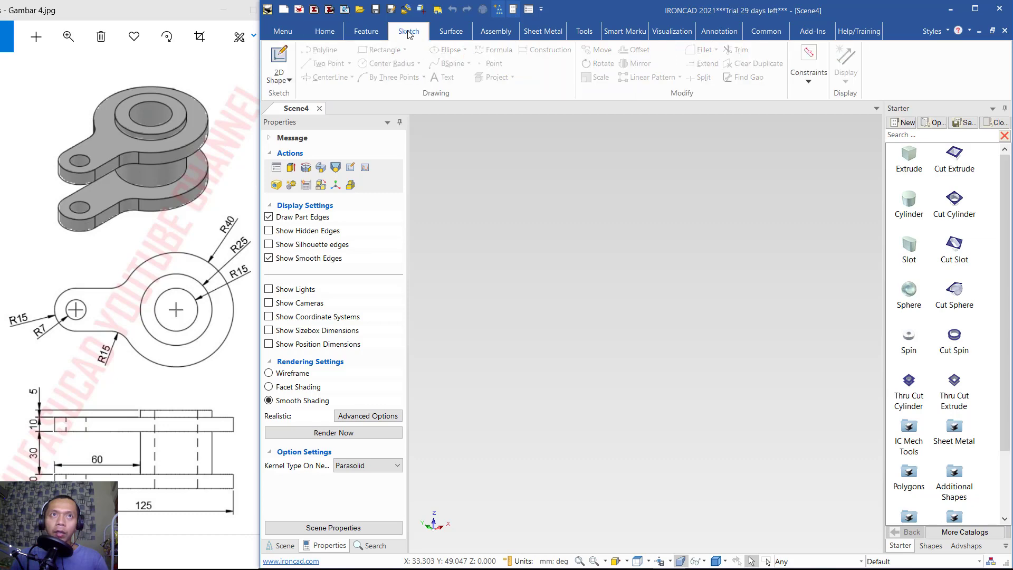
- Place a 2D sketch on a grid plane (10 mm major, 2.5 mm minor) and zoom in
click(288, 68)
click(565, 229)
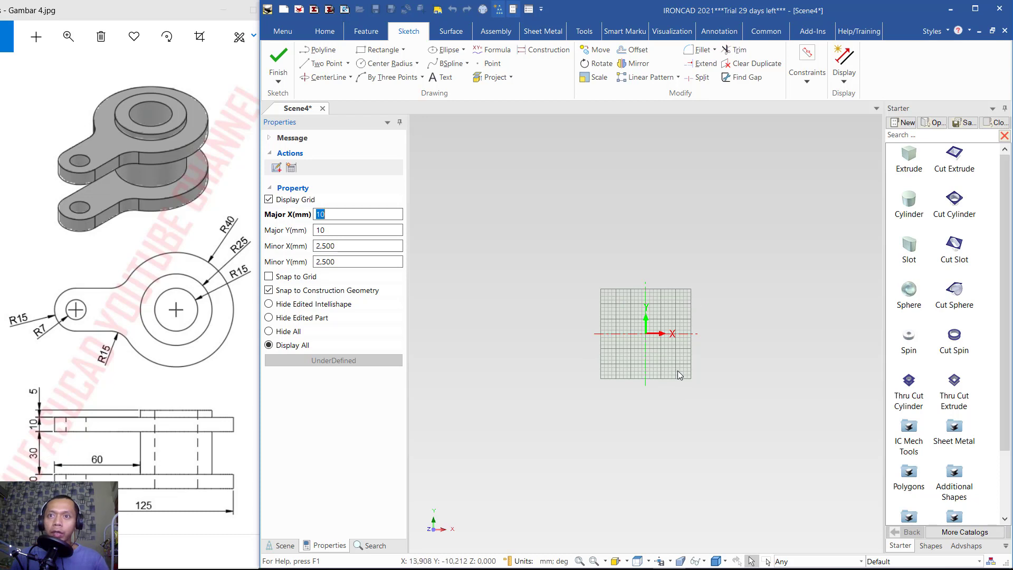
click(649, 561)
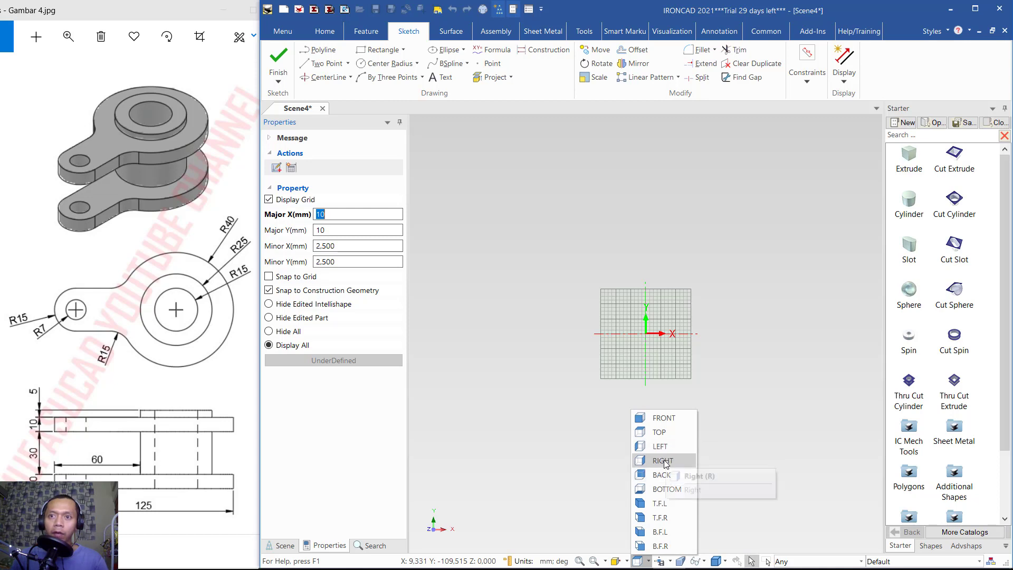
click(649, 349)
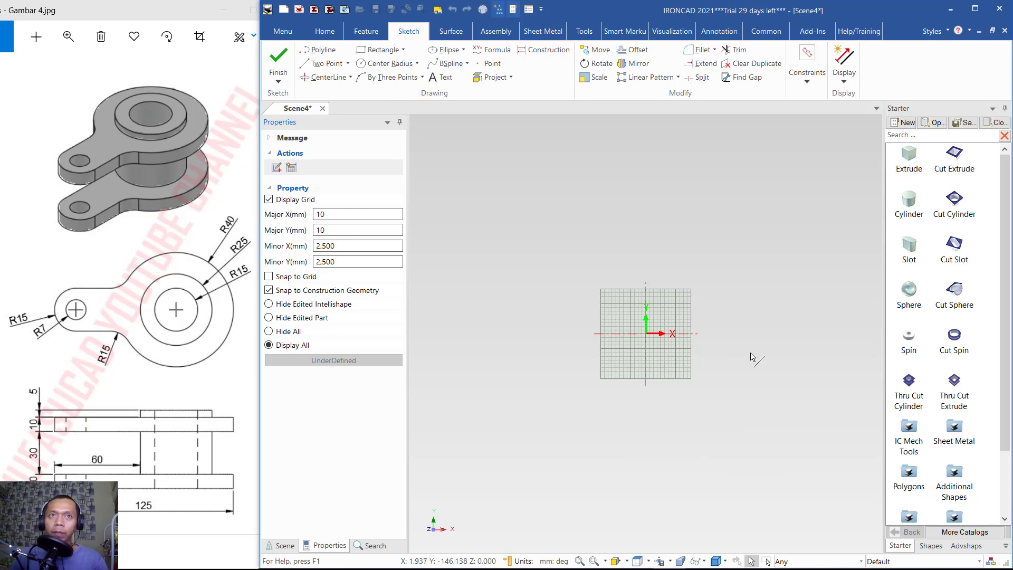
scroll(648, 337, up, 4)
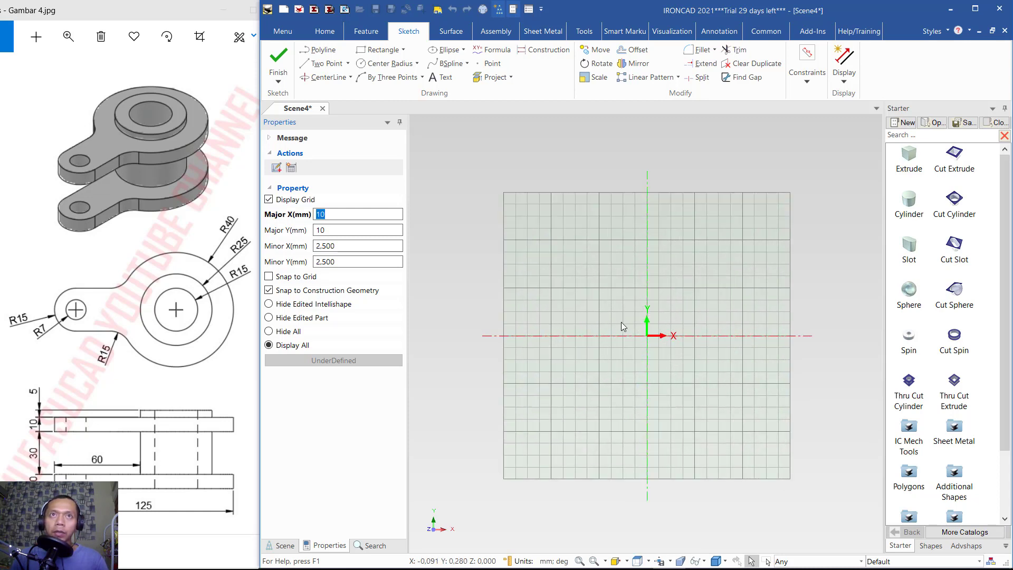
- Sketch a circle of radius 40 centred on the origin
click(377, 64)
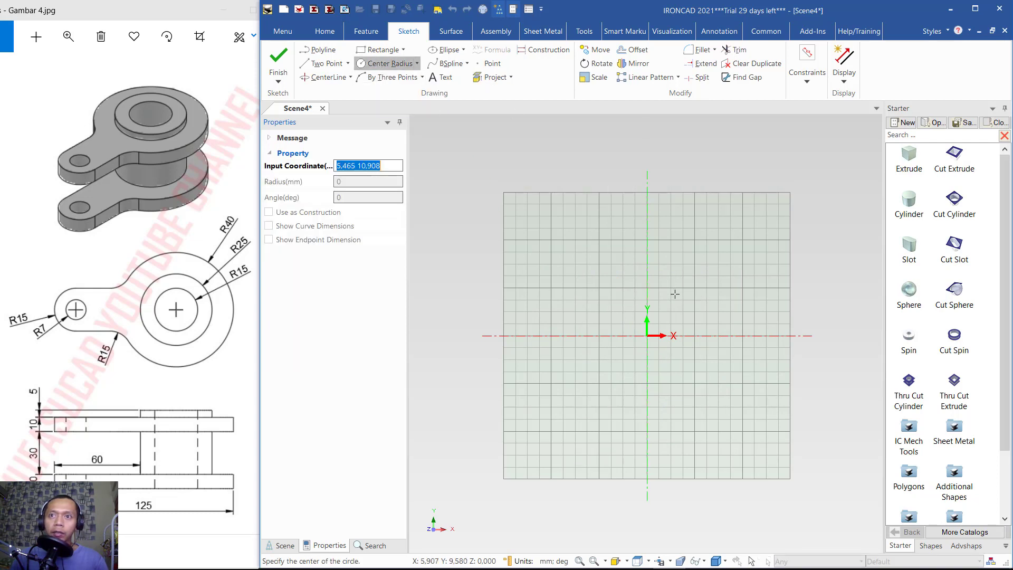
click(647, 336)
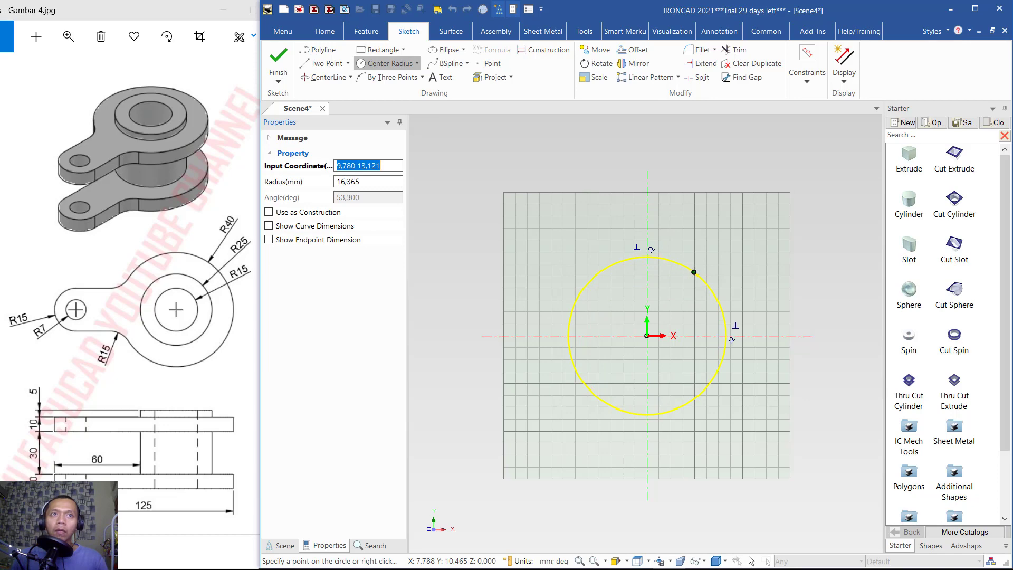
click(372, 182)
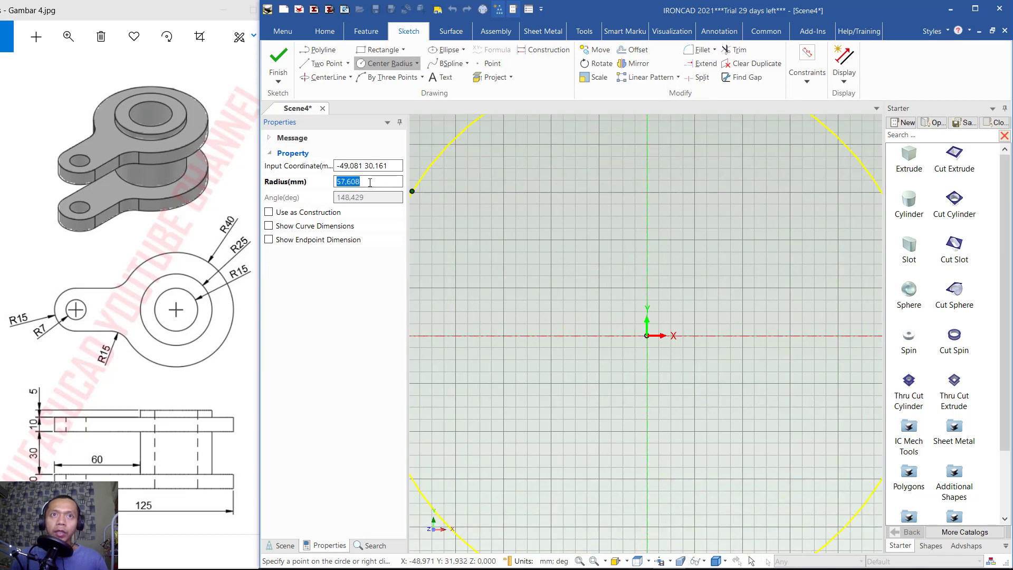
text(40)
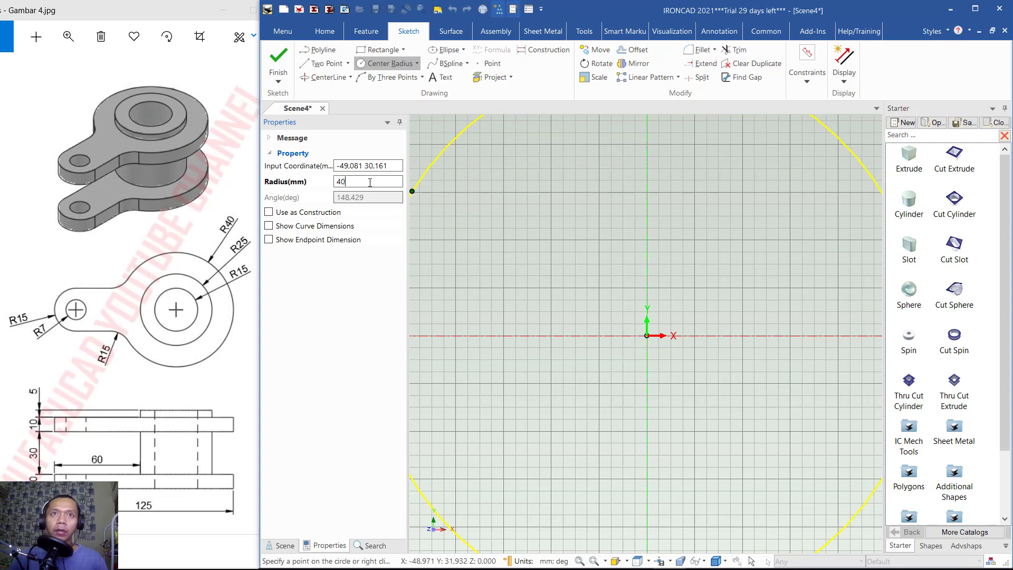
key(Return)
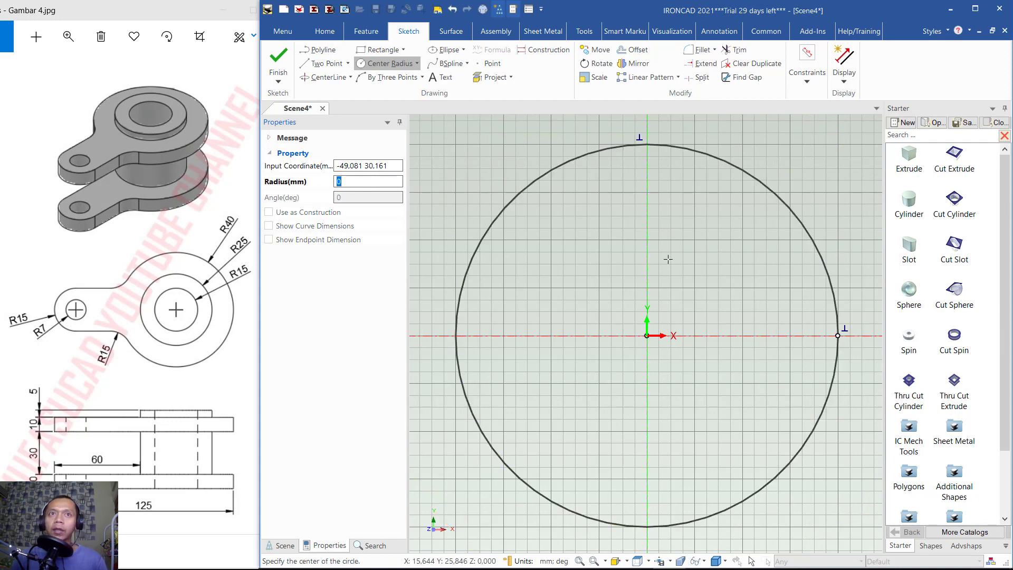
scroll(668, 259, down, 5)
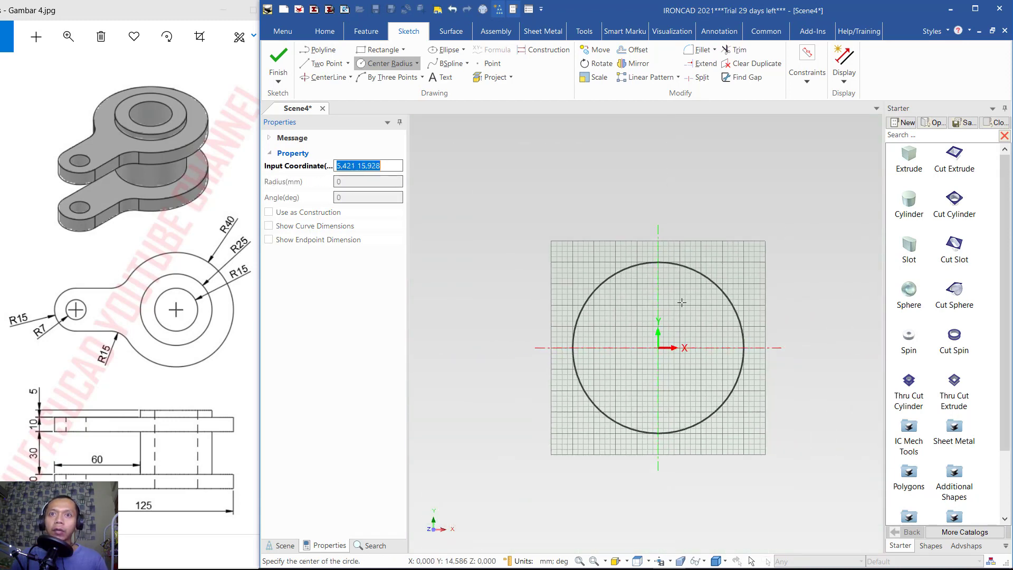
- Draw a 60 mm horizontal line running left from the circle's left quadrant
click(325, 65)
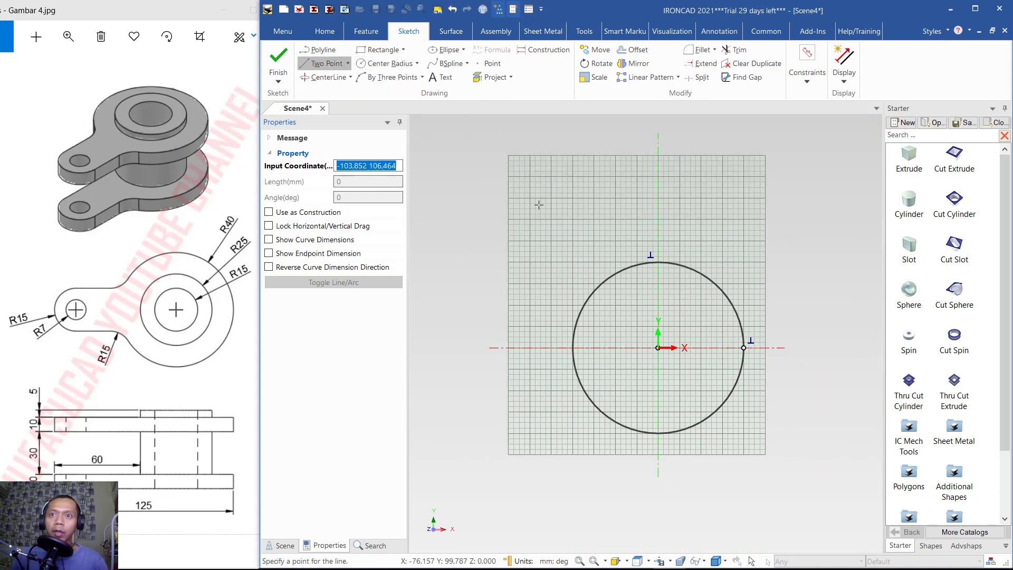
click(573, 347)
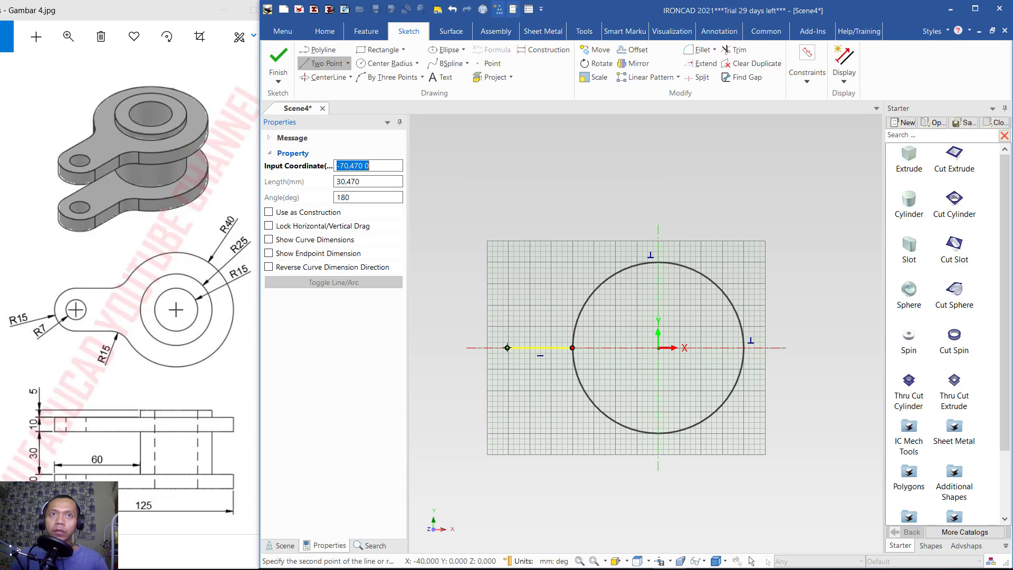
key(Tab)
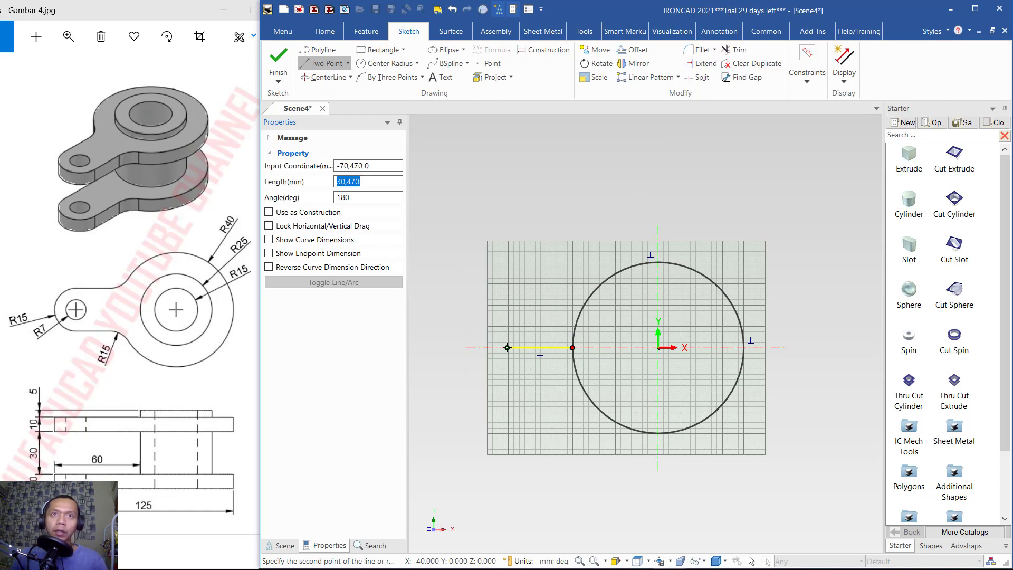
text(6)
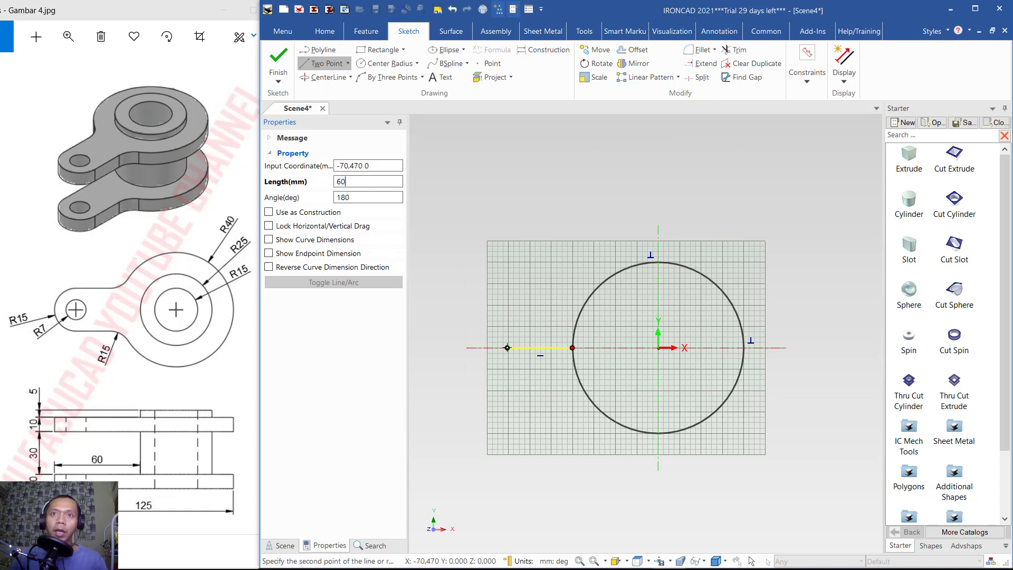
text(0)
key(Return)
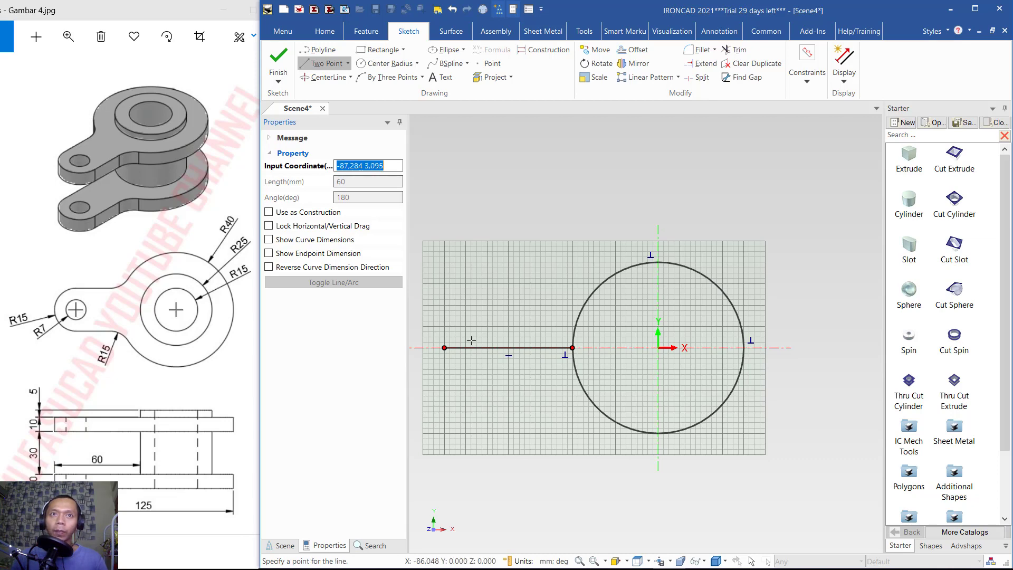
scroll(471, 341, up, 2)
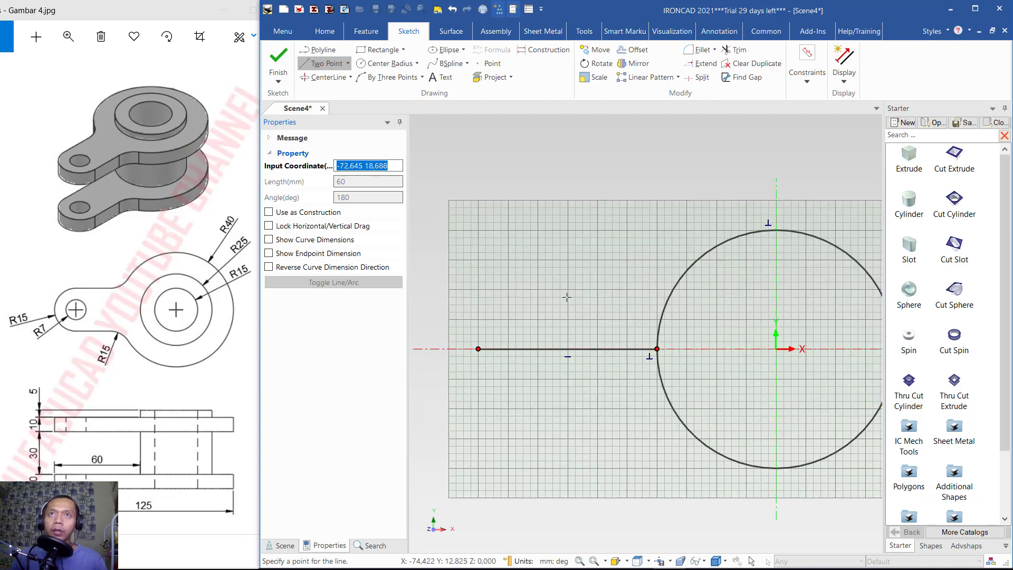
click(638, 50)
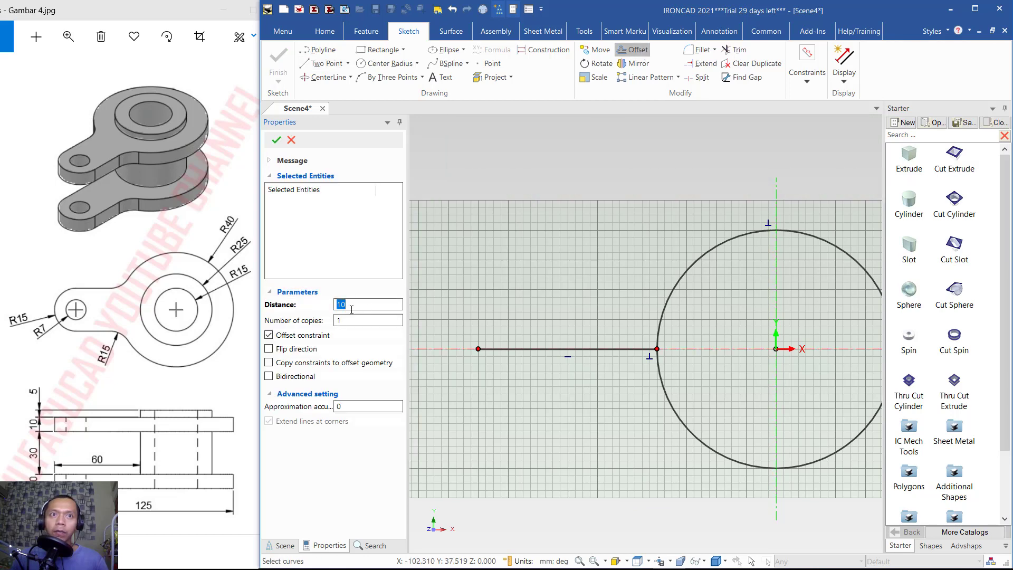
- Offset the 60 mm line 15 mm above and 15 mm below itself
text(1)
key(Return)
click(520, 349)
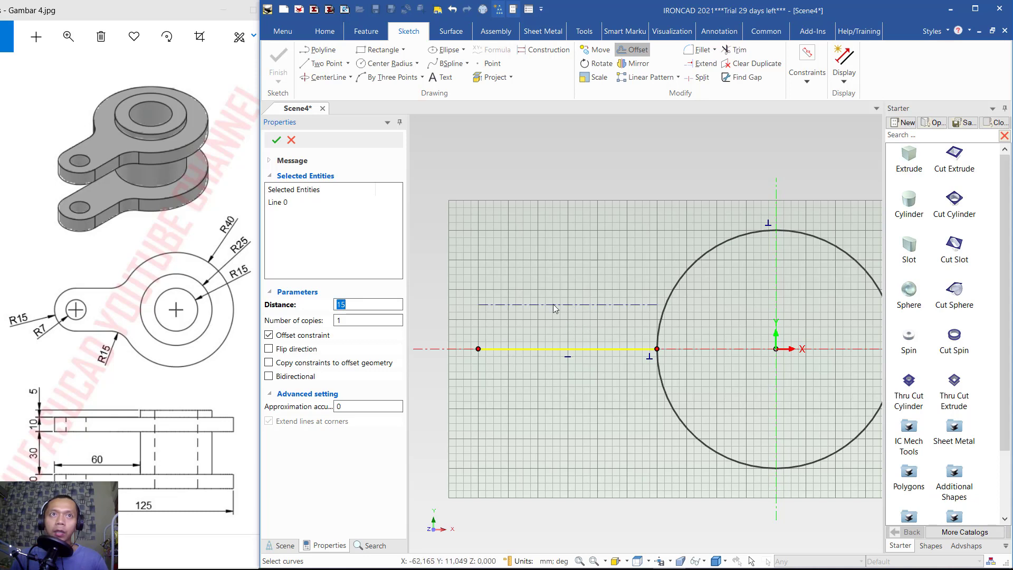
click(277, 141)
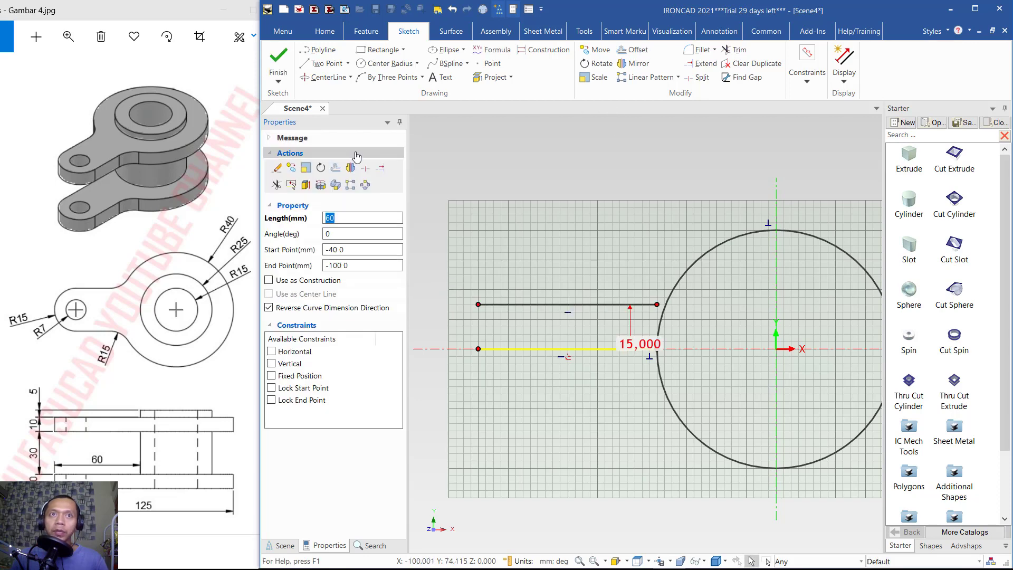
click(335, 168)
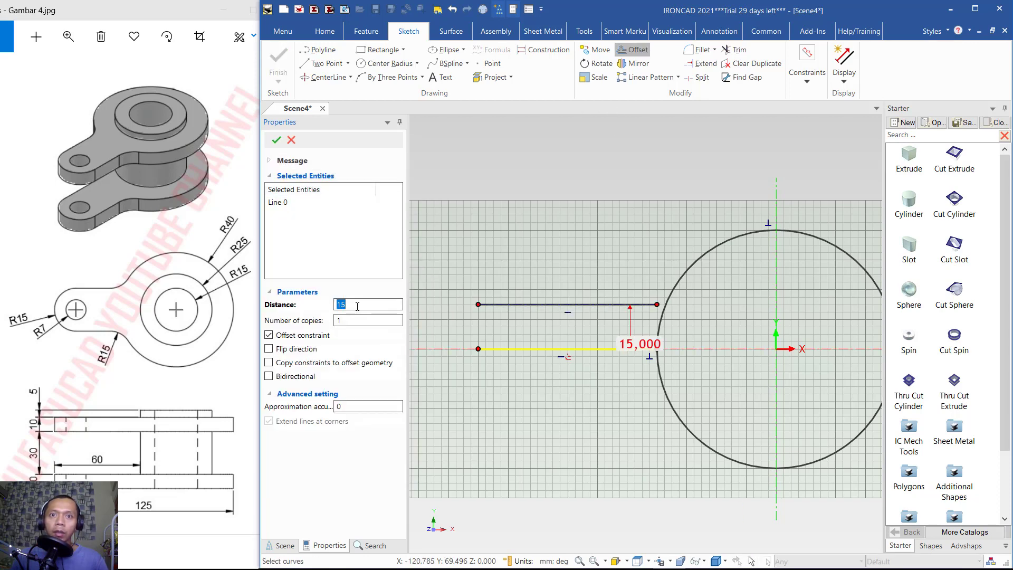
text(-15)
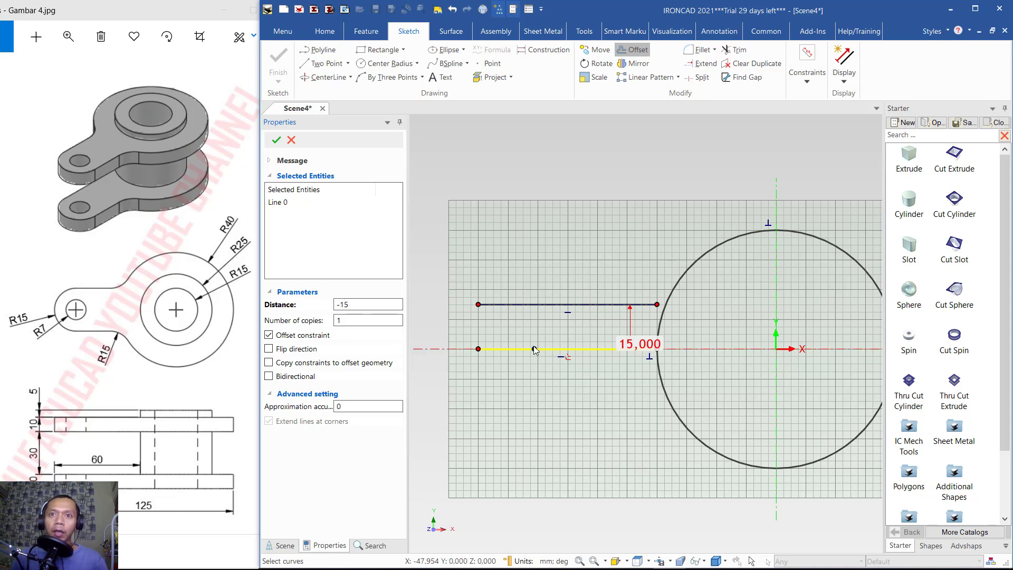
key(Return)
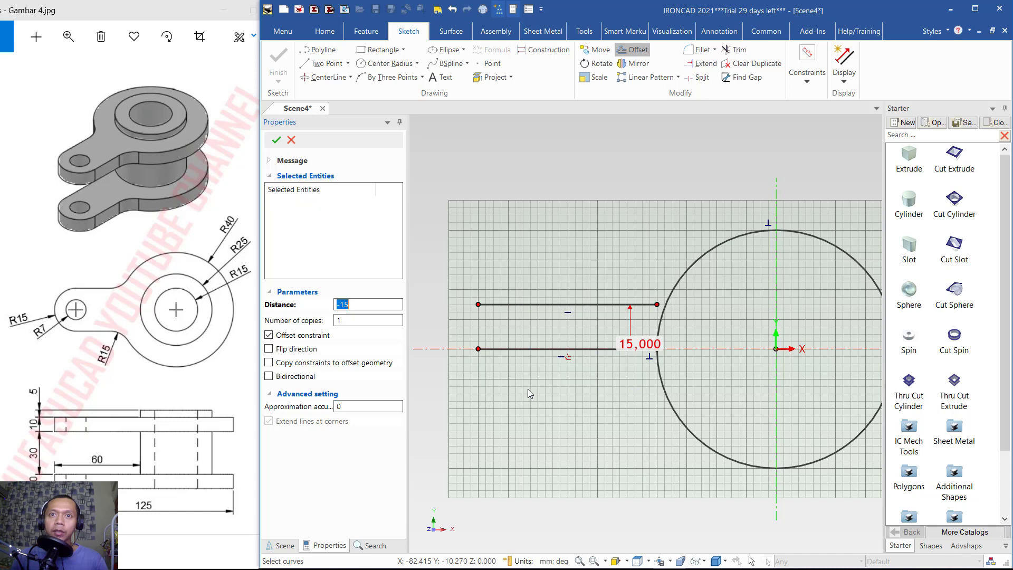
click(502, 348)
key(Return)
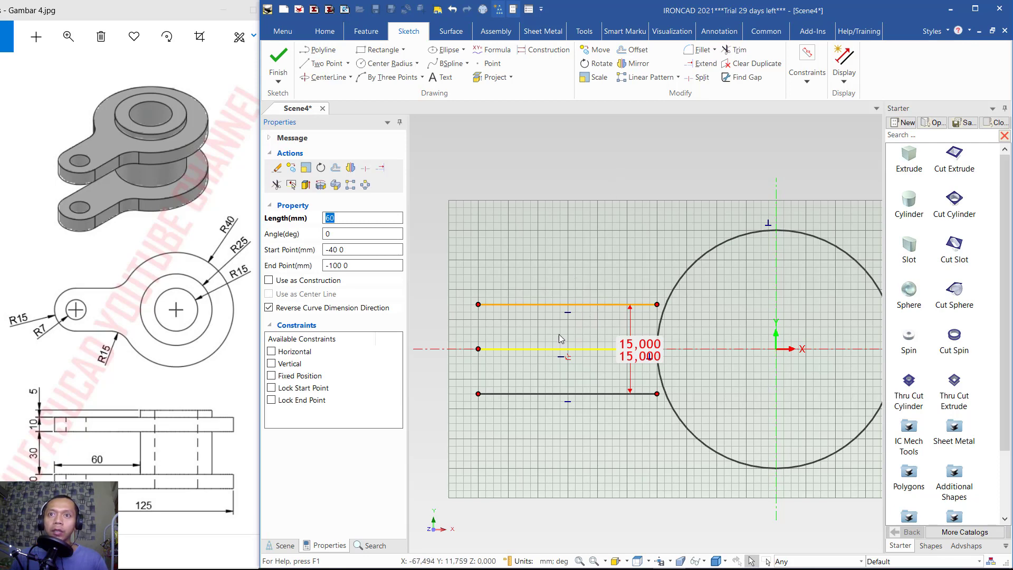
- Delete the original middle horizontal line
click(538, 351)
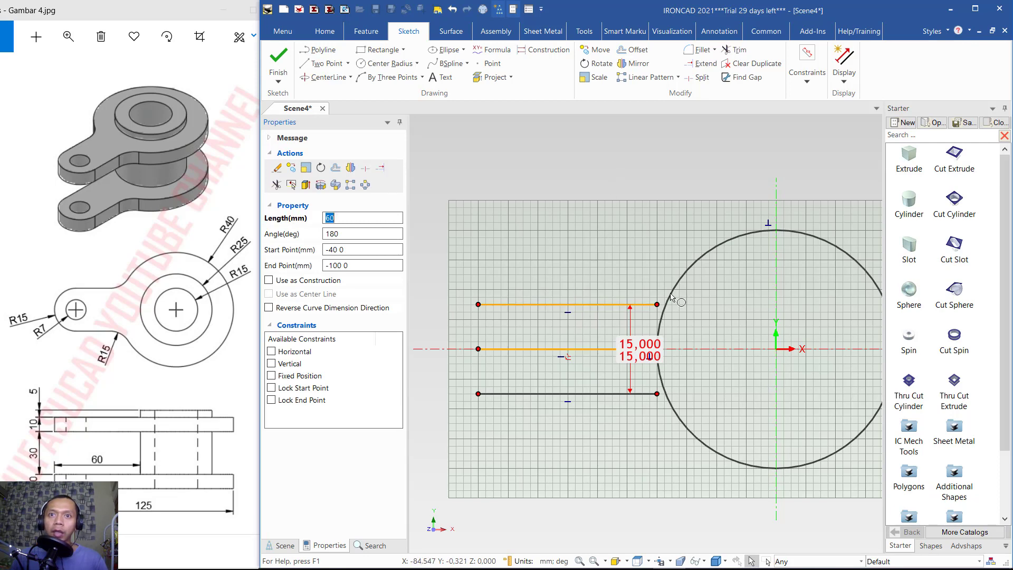
click(547, 352)
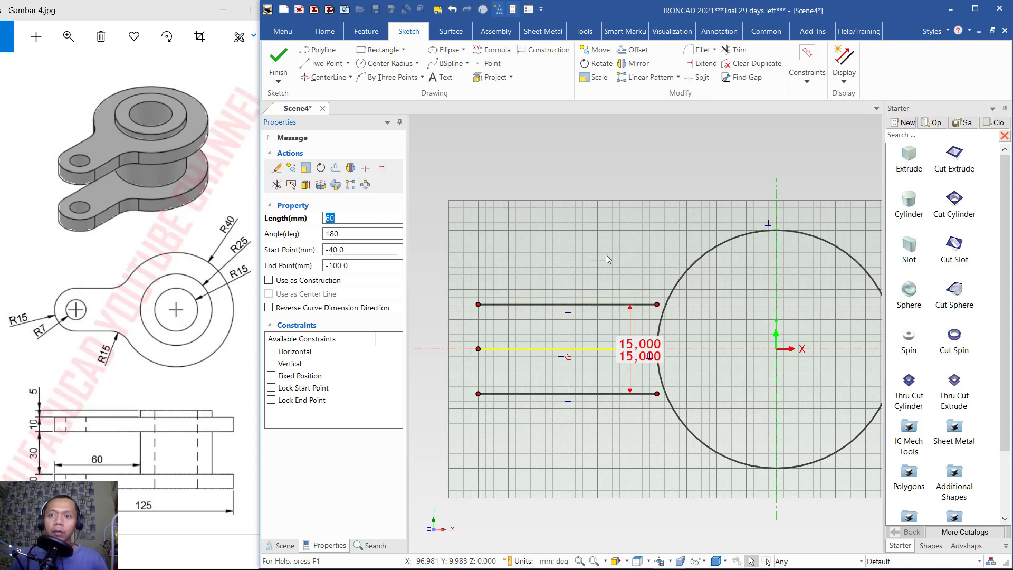
key(Delete)
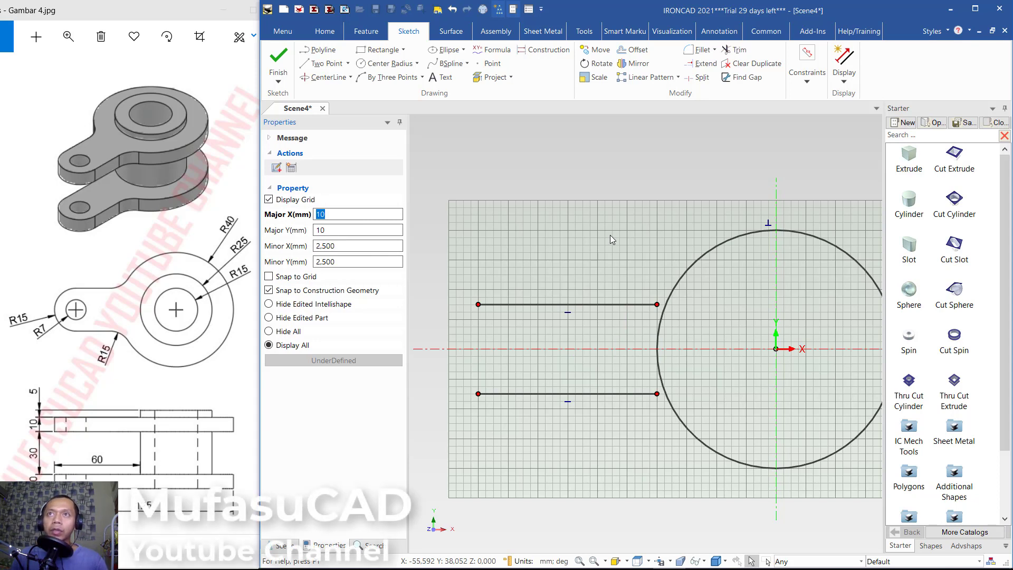
- Extend both lines to the circle and close their left ends with a vertical line
click(702, 63)
click(650, 304)
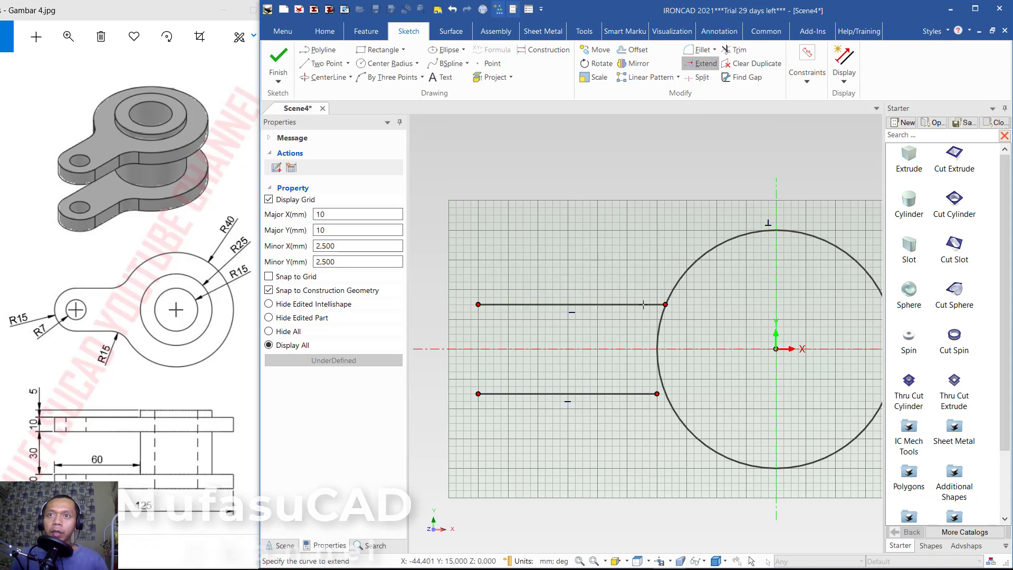
click(651, 394)
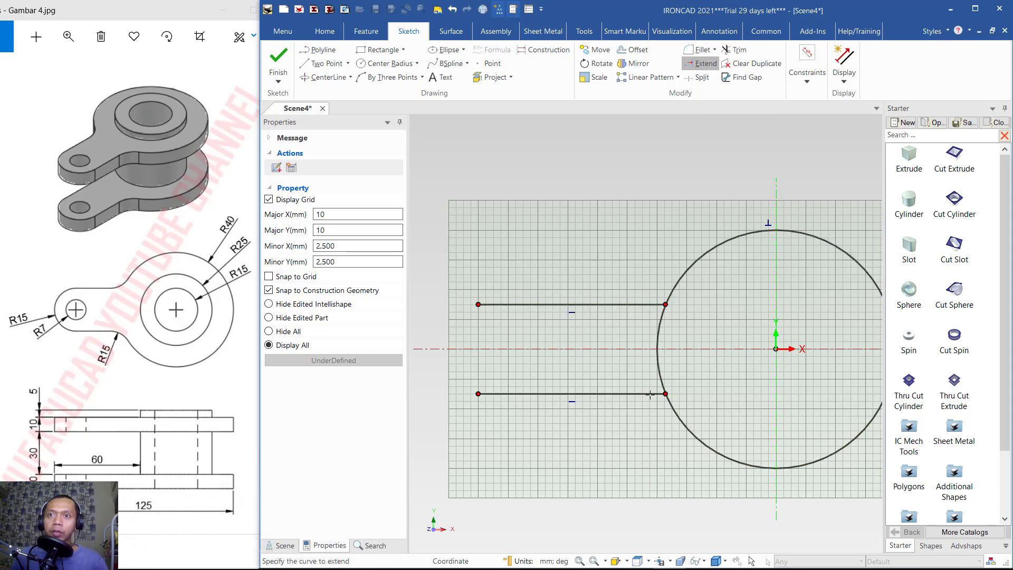
click(324, 64)
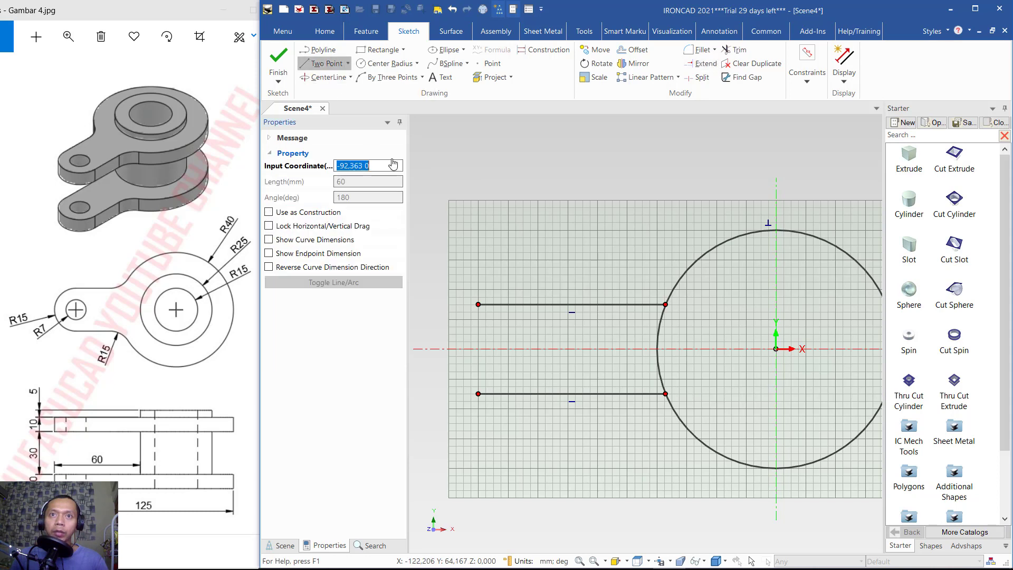
click(478, 305)
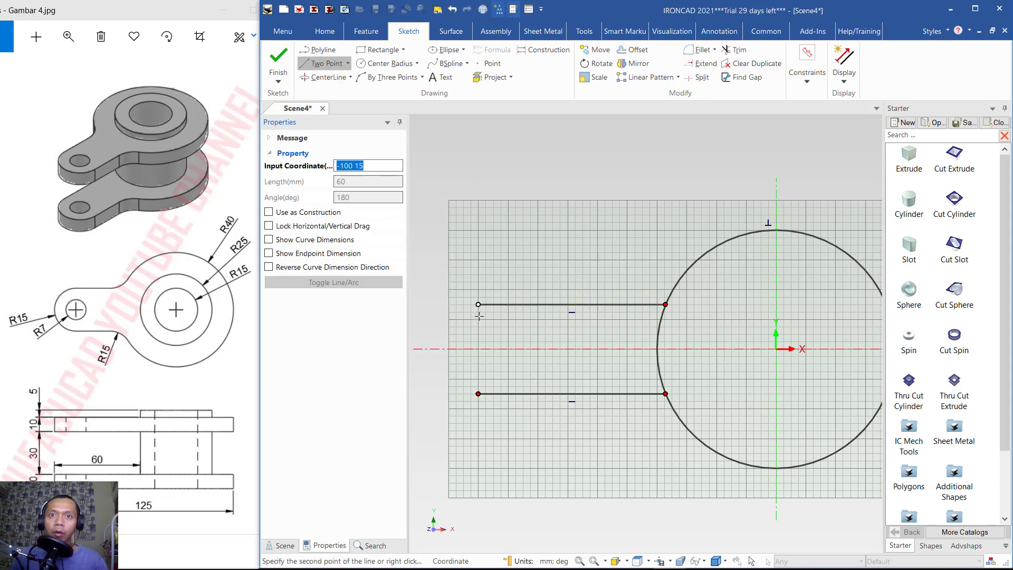
click(474, 394)
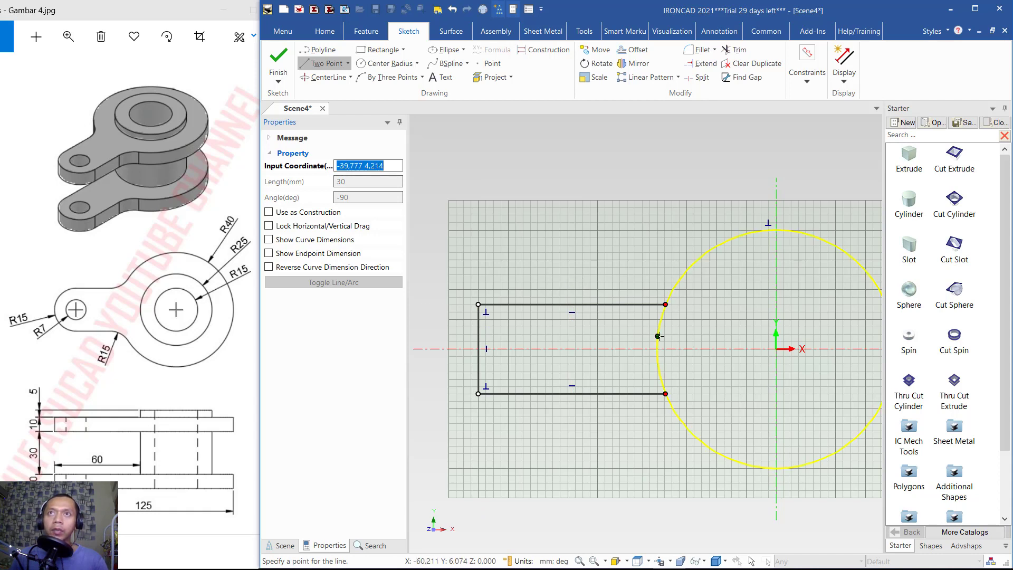
- Trim the circle's inner arc between the lines and finish the sketch as 2D Profile1
click(735, 49)
click(658, 330)
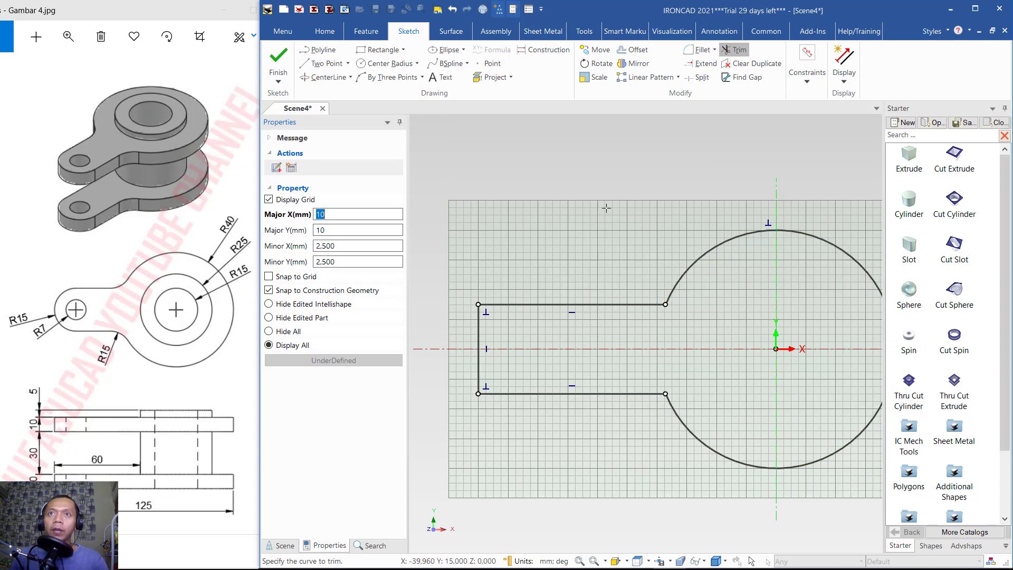
click(280, 60)
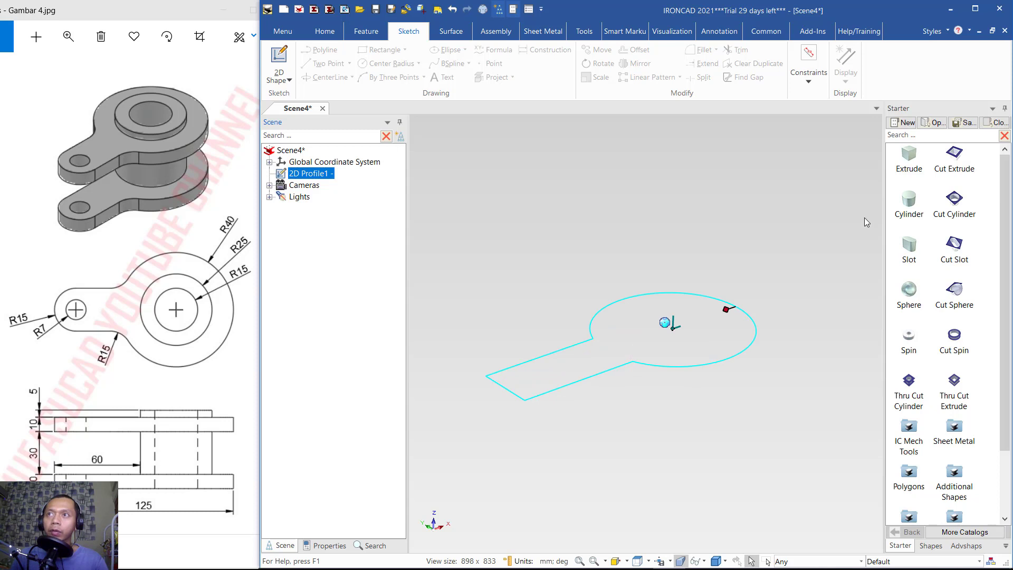
- Extrude the keyhole profile upward into a 10 mm thick solid plate, Part1
click(908, 169)
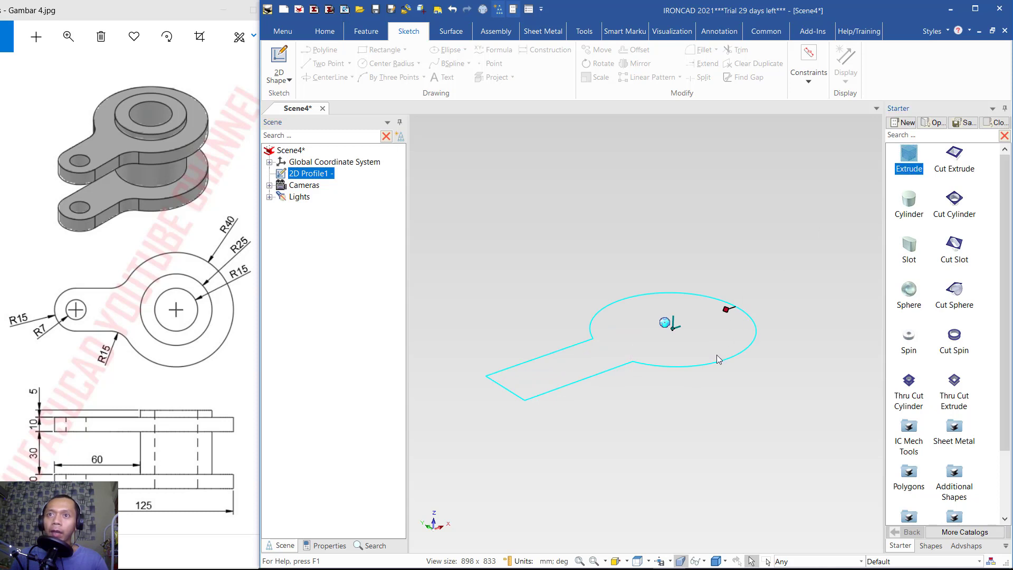
drag(716, 368, 716, 367)
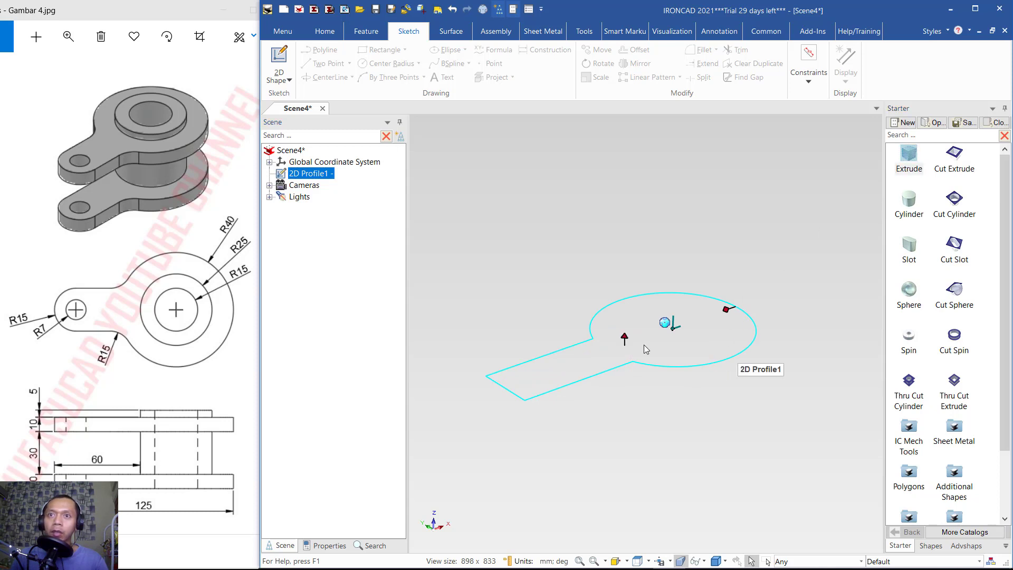
drag(625, 334, 624, 287)
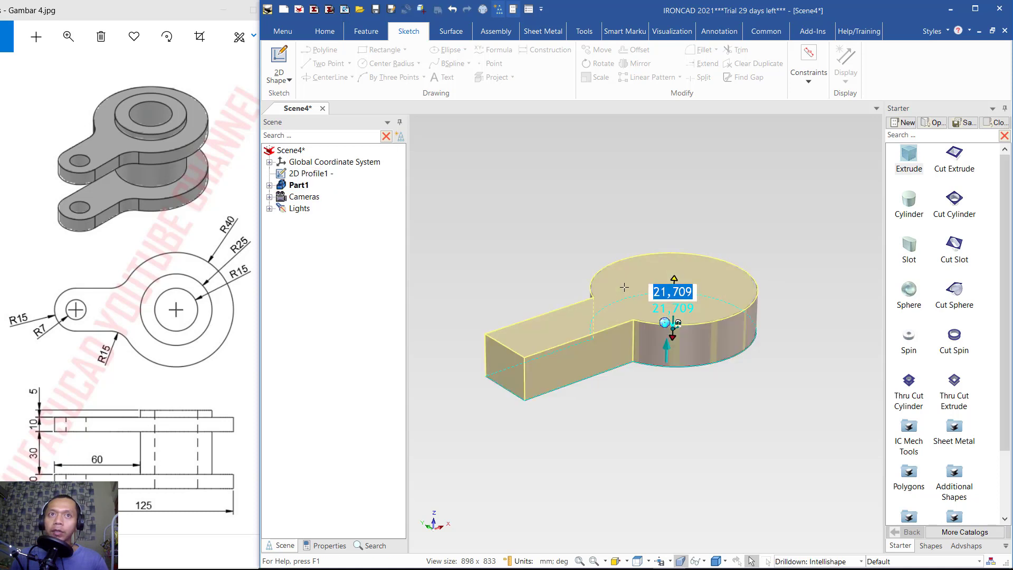
text(10)
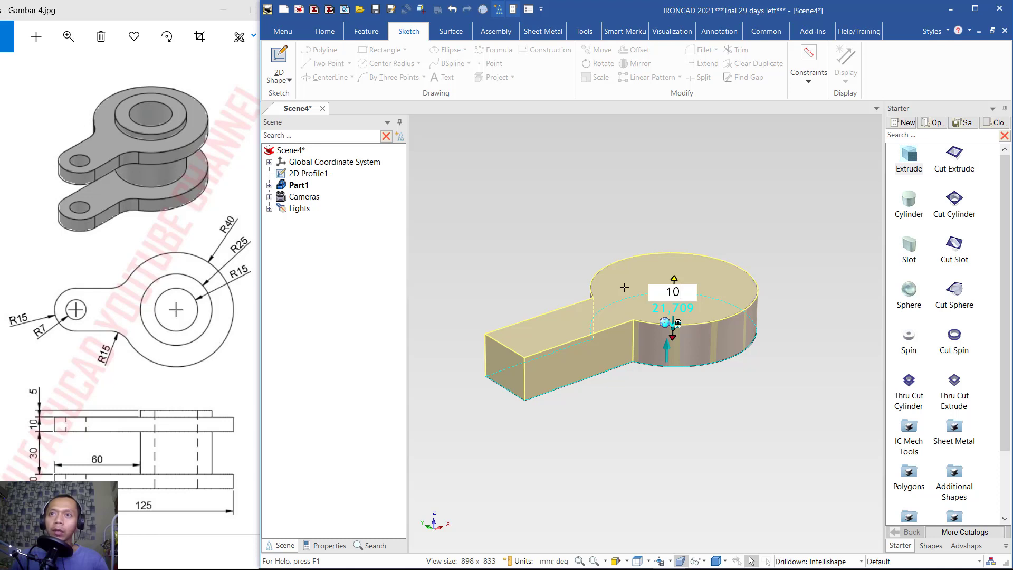
key(Return)
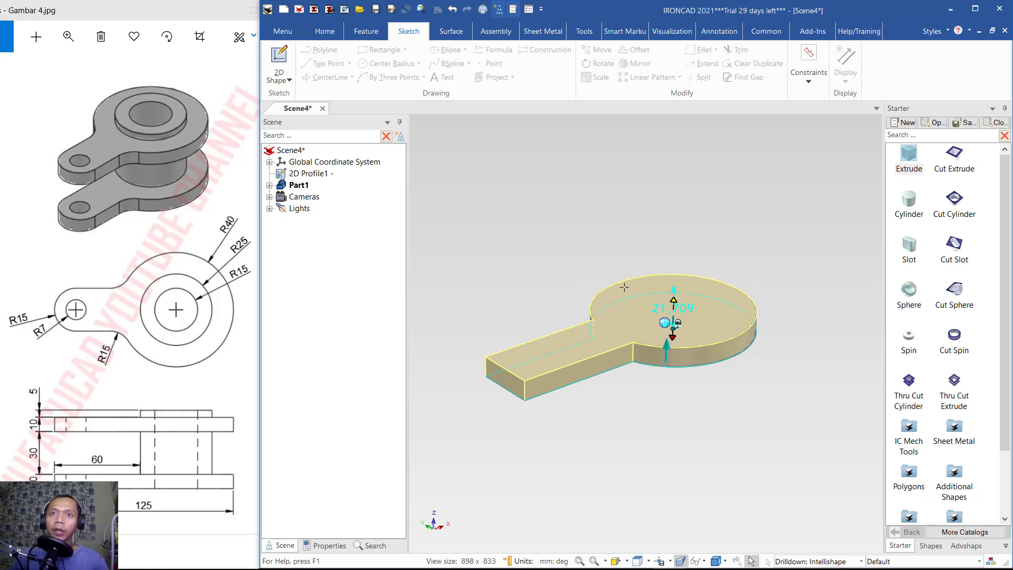
scroll(486, 394, up, 3)
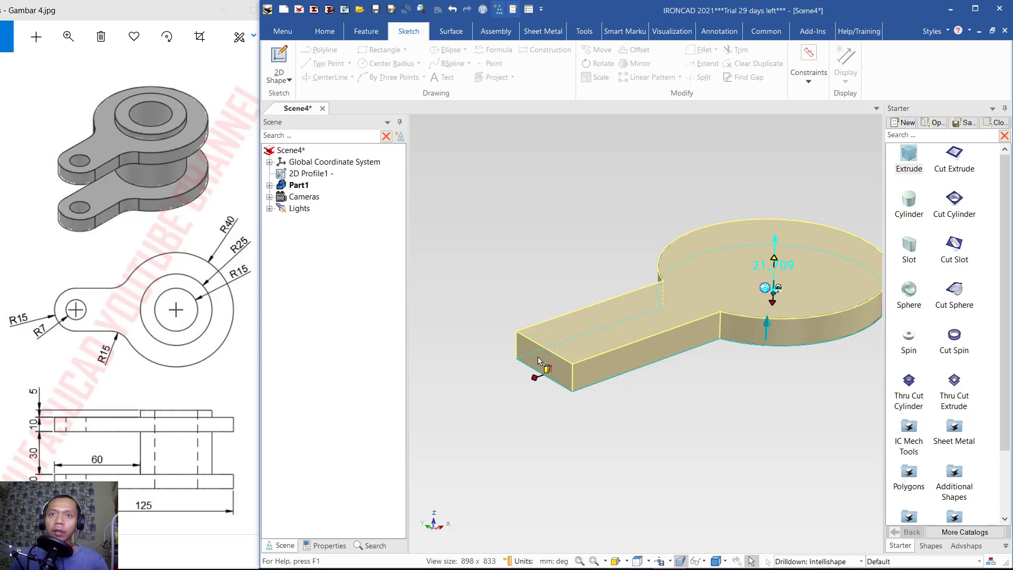
click(369, 35)
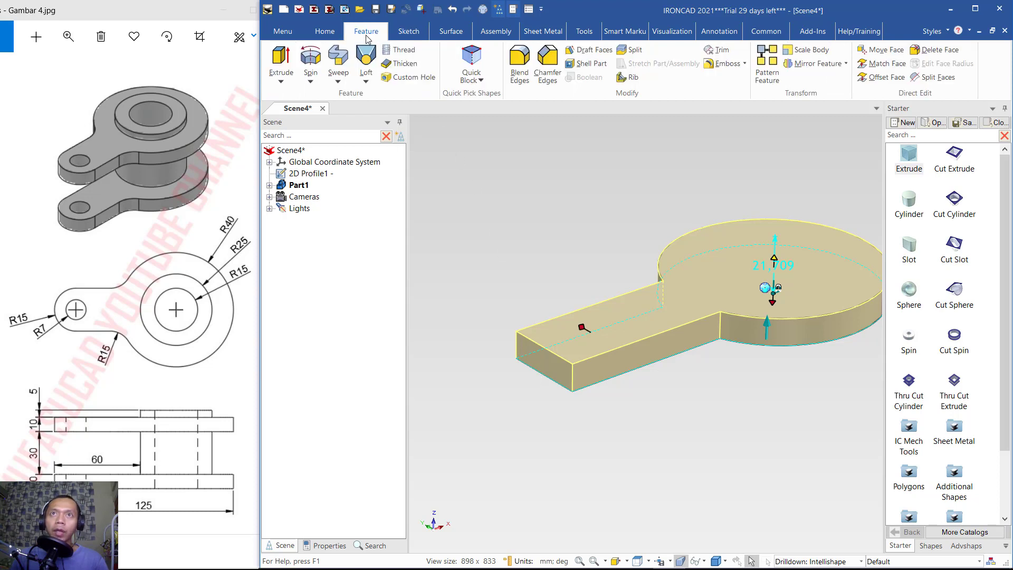
click(520, 60)
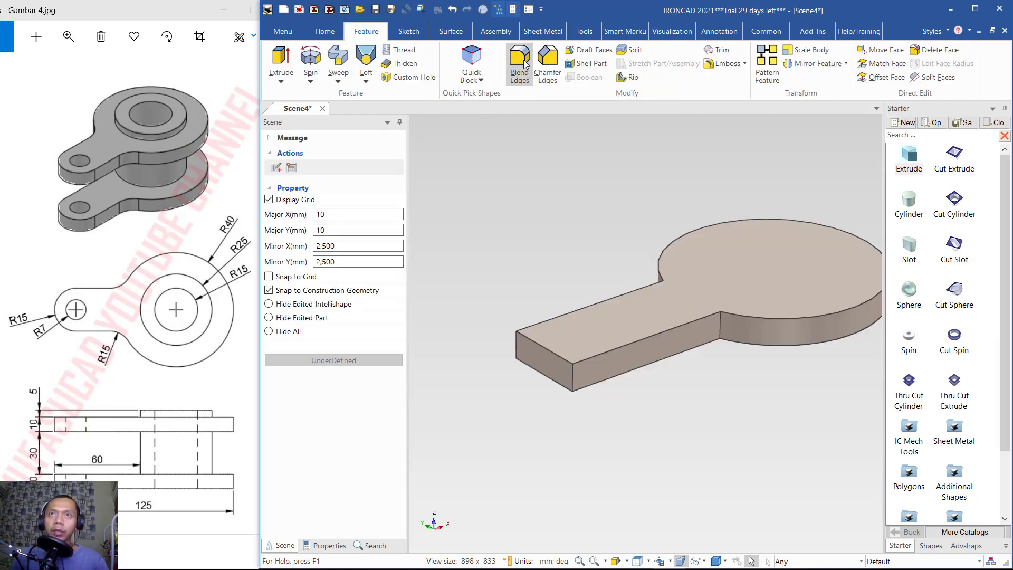
- Round both vertical edges at the arm's left end with a 15 mm blend
click(573, 382)
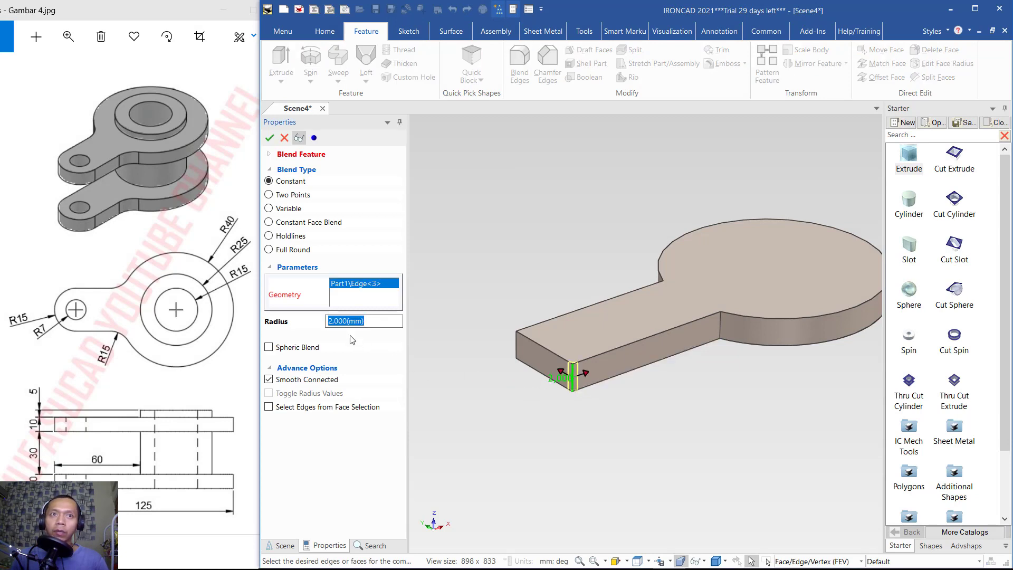
text(15)
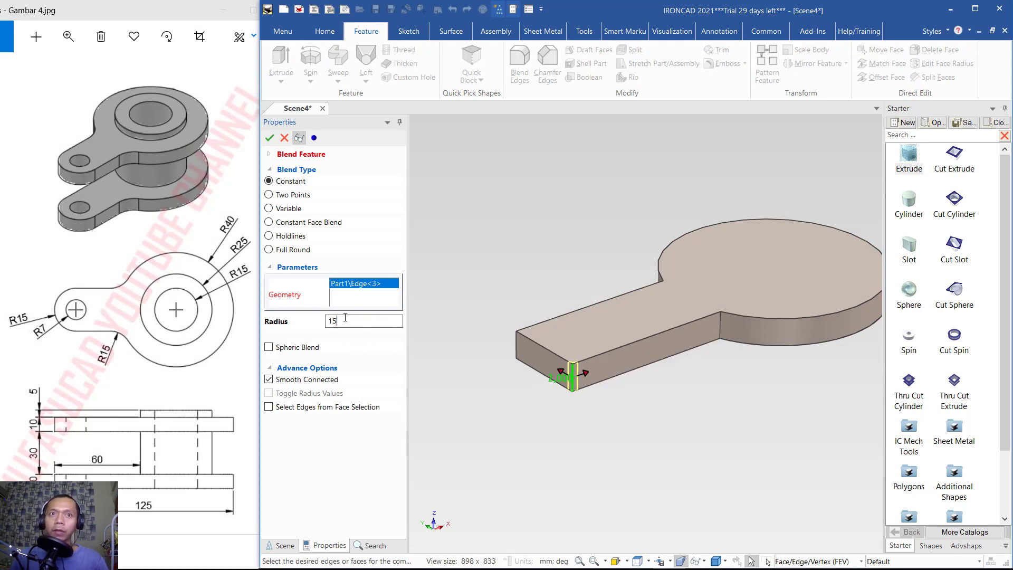
key(Return)
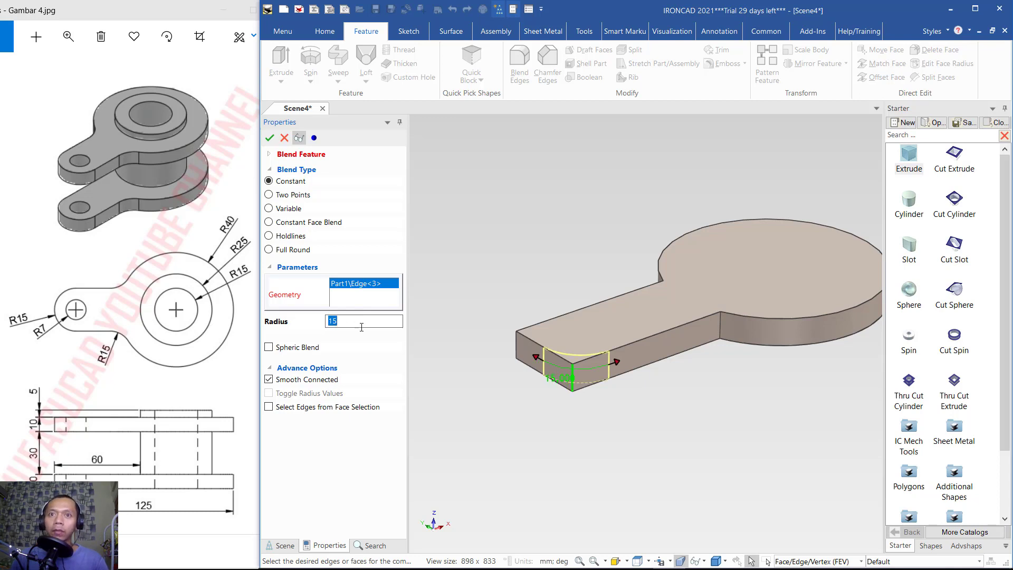
click(516, 349)
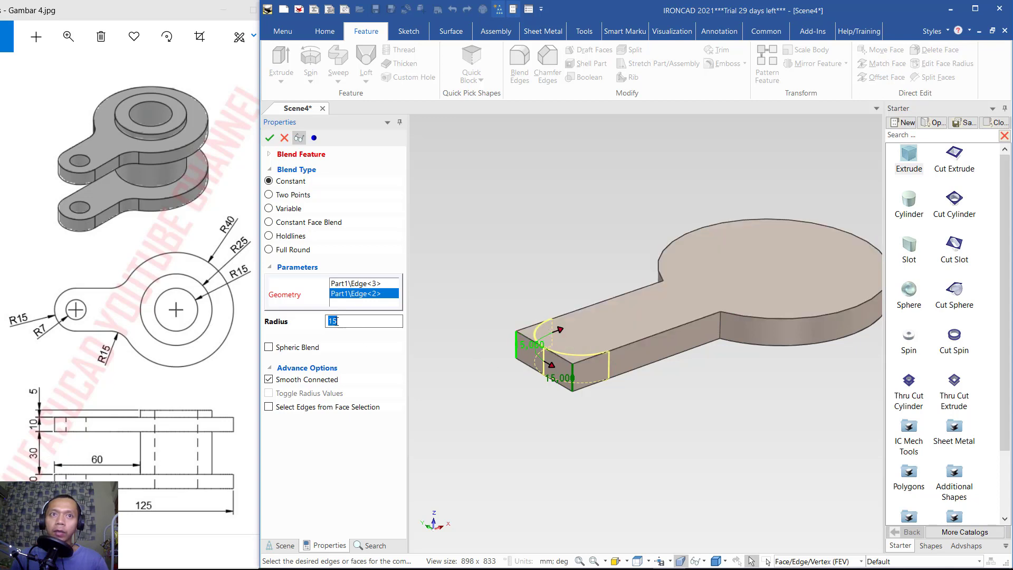
click(269, 138)
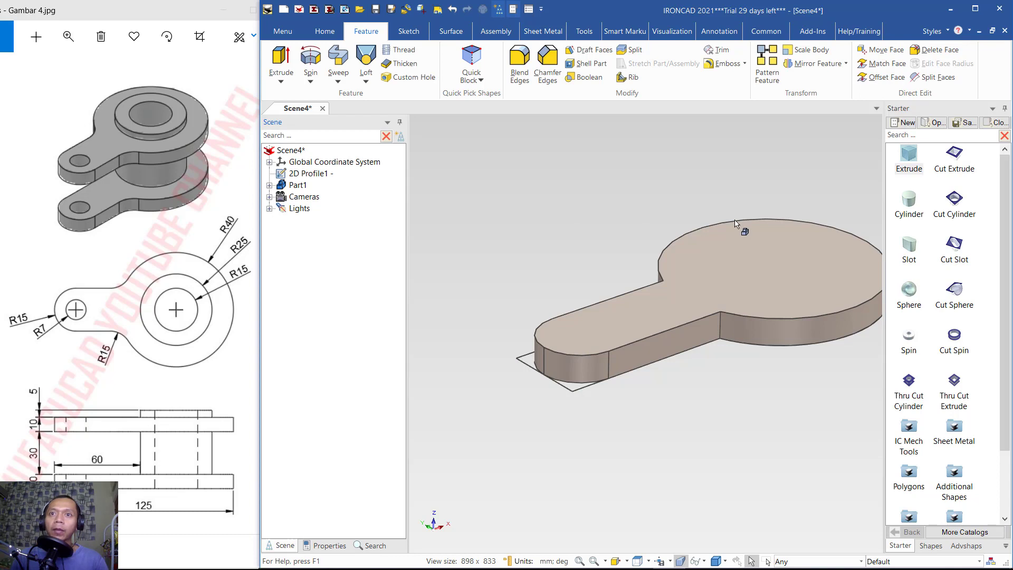
- Delete leftover 2D Profile1 and open a new sketch on the plate's top face, viewed straight on
right_click(311, 176)
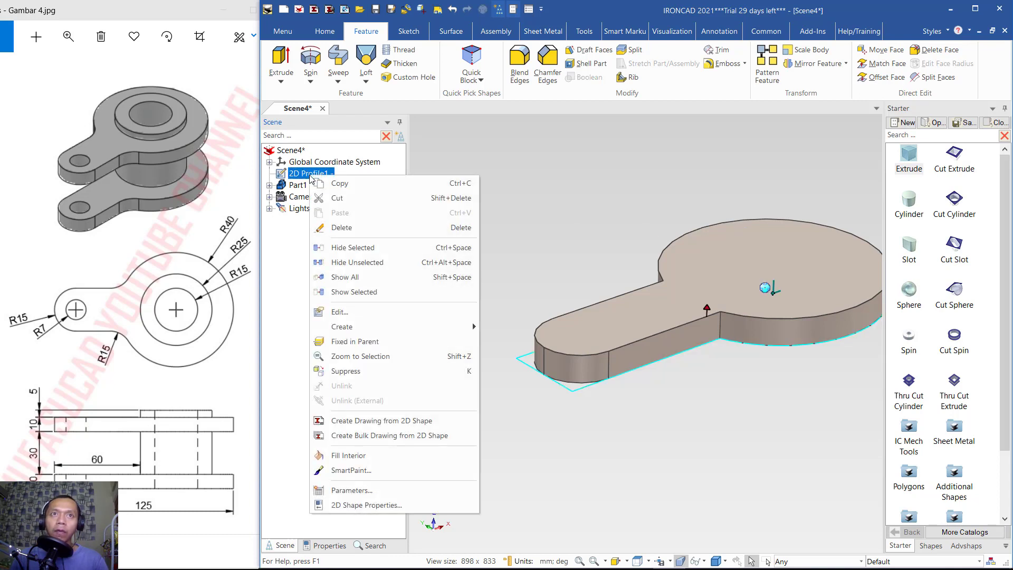
click(360, 228)
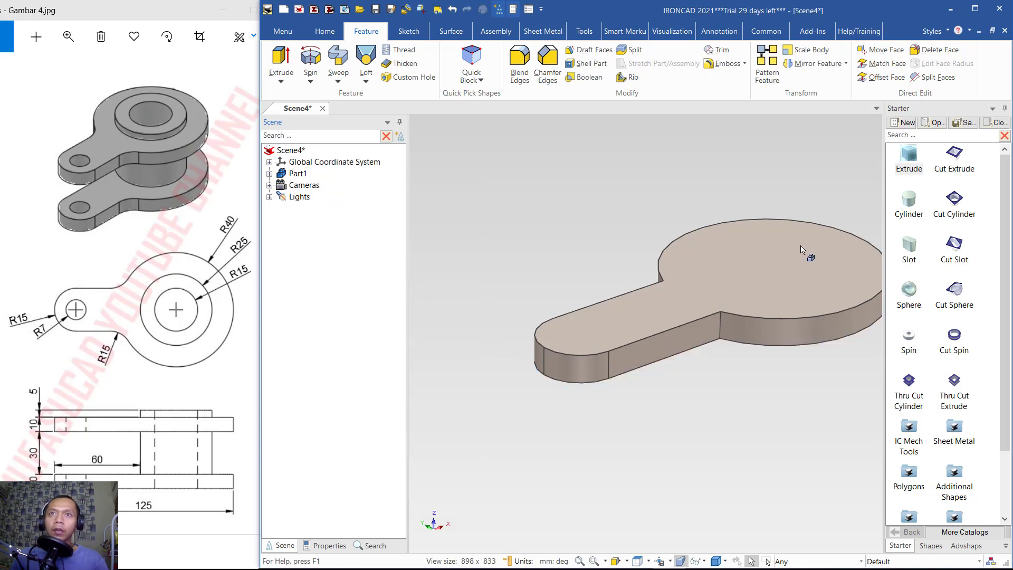
click(409, 33)
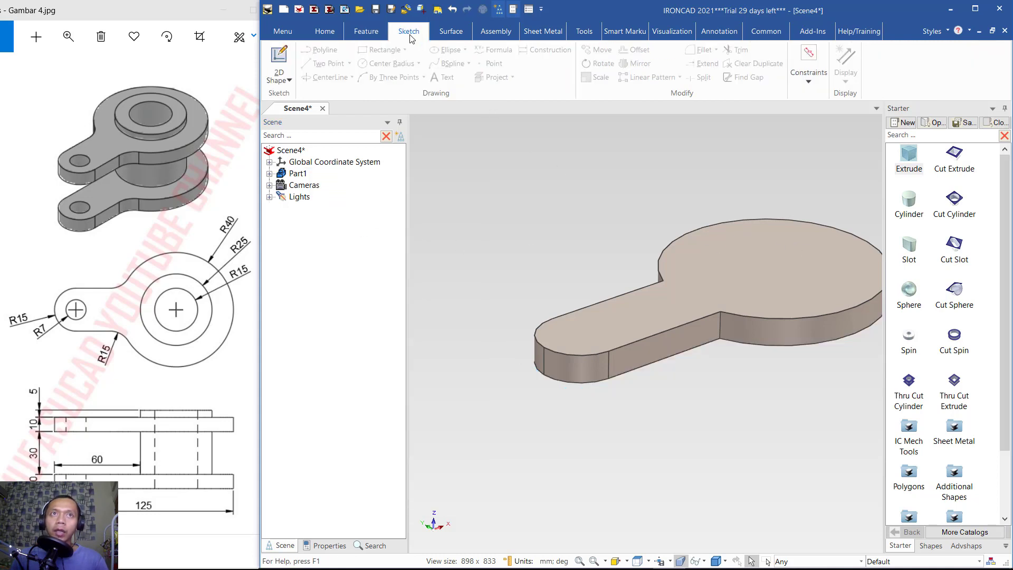
click(280, 63)
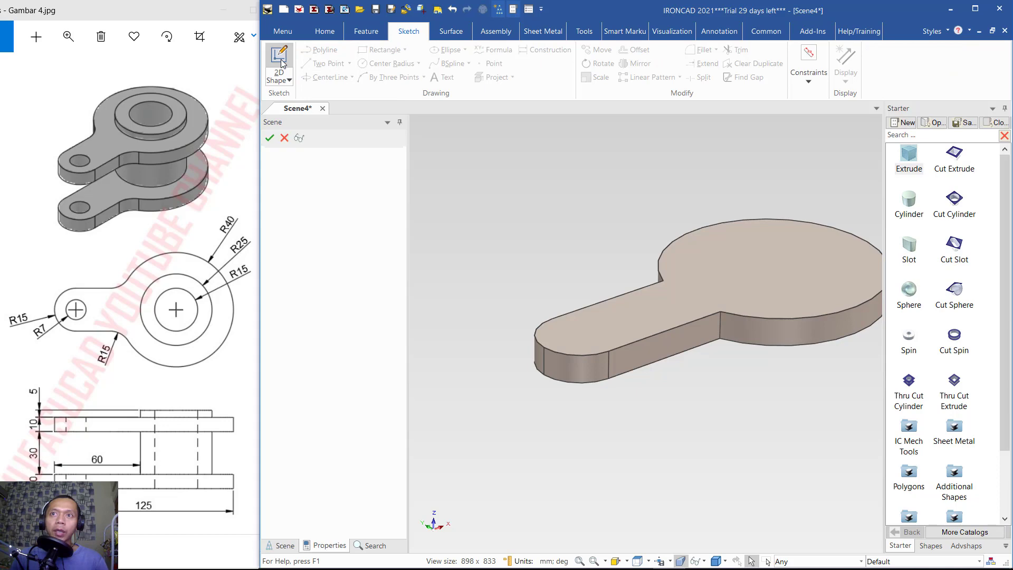
click(749, 277)
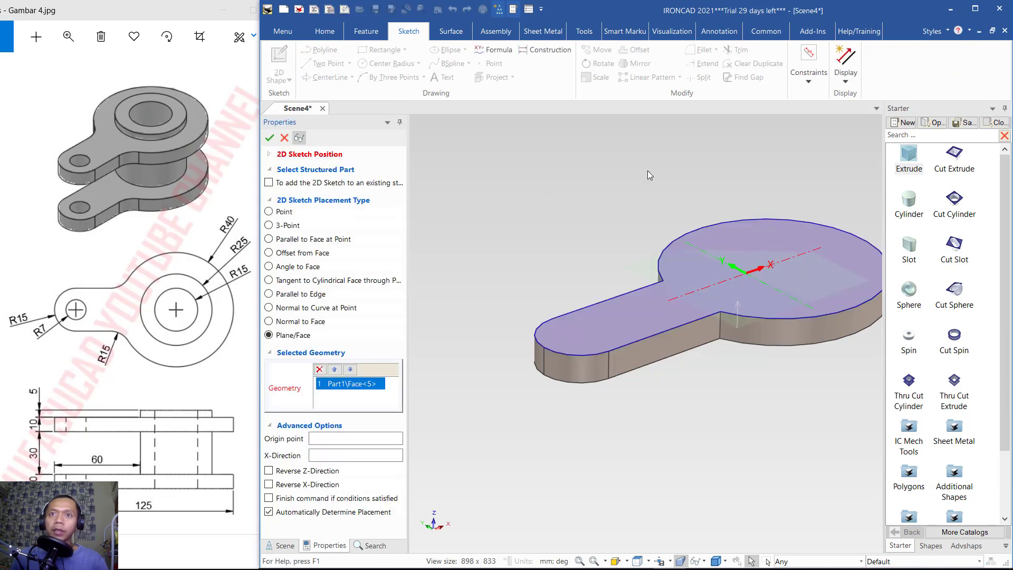
click(270, 137)
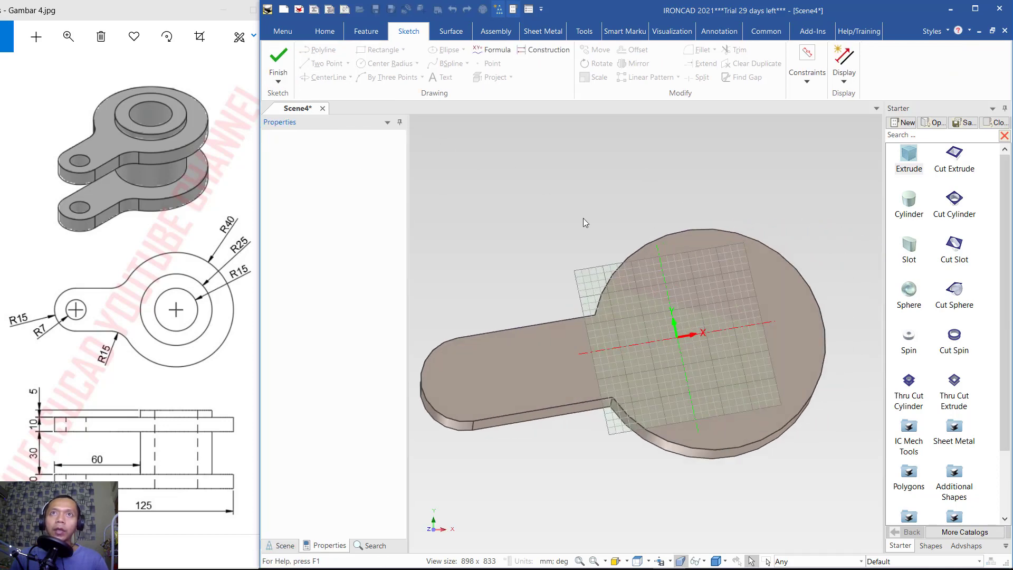
mouse_move(503, 233)
middle_down()
mouse_move(559, 248)
mouse_move(543, 235)
mouse_move(536, 246)
middle_up()
click(638, 561)
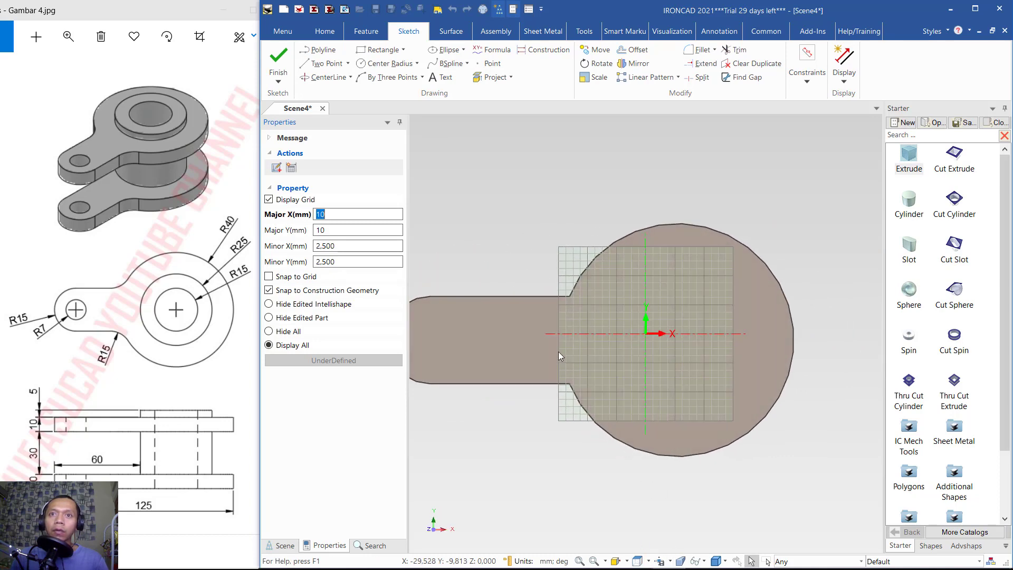
middle_drag(542, 266, 584, 266)
key(Escape)
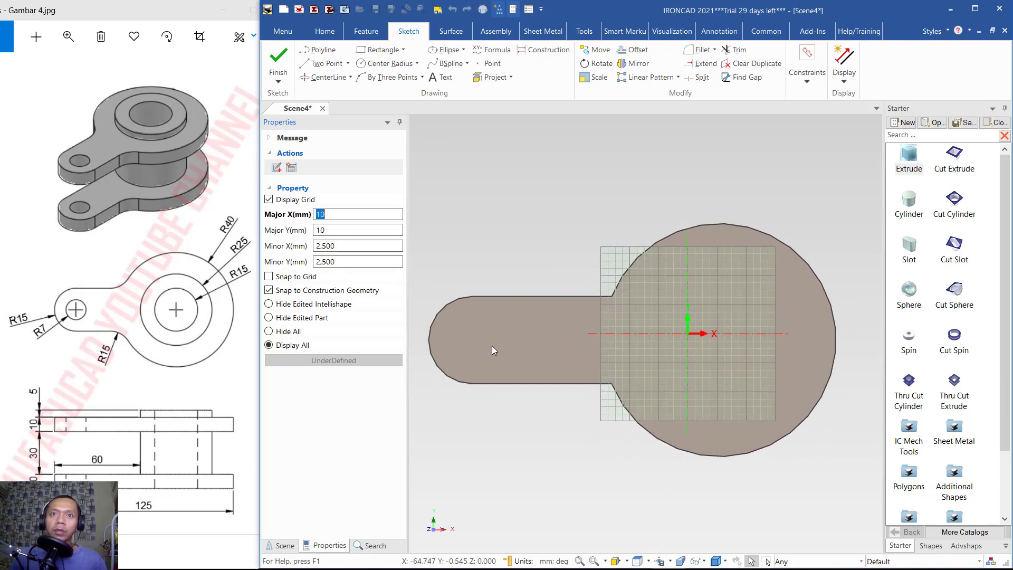
click(386, 64)
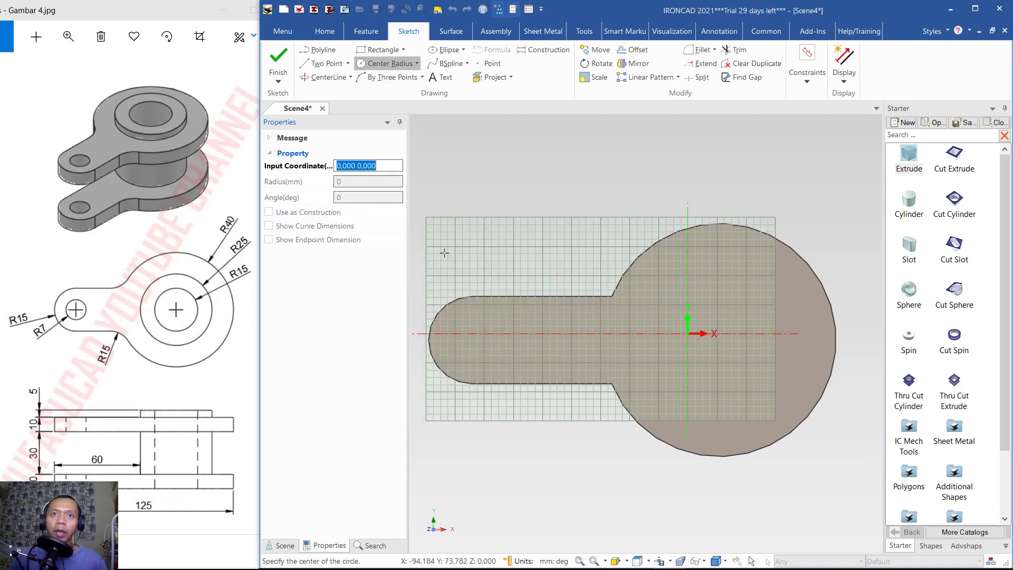
- Draw a 7 mm radius circle centred on the arm's small end and finish it as 2D Profile2
click(472, 340)
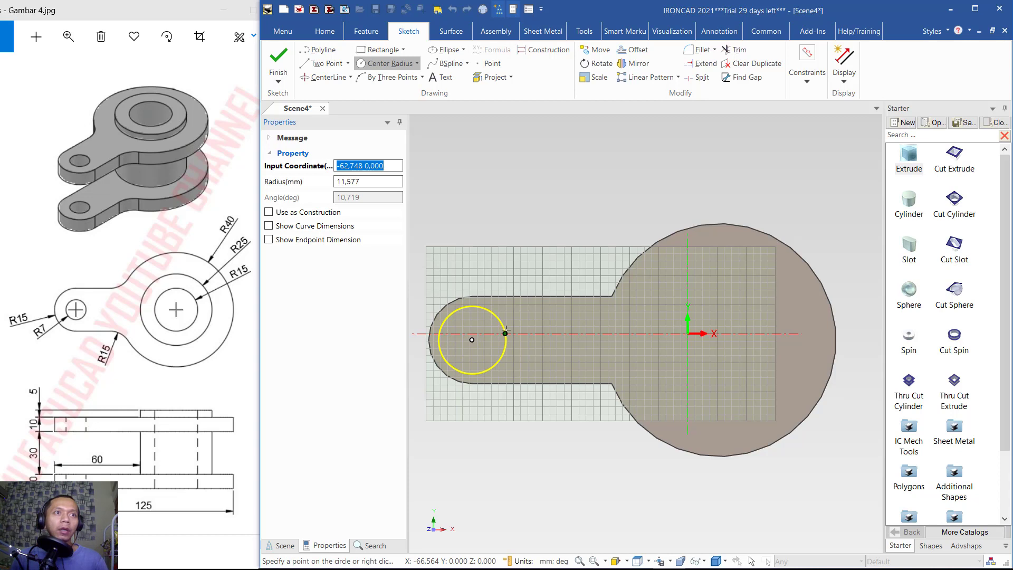
text(7)
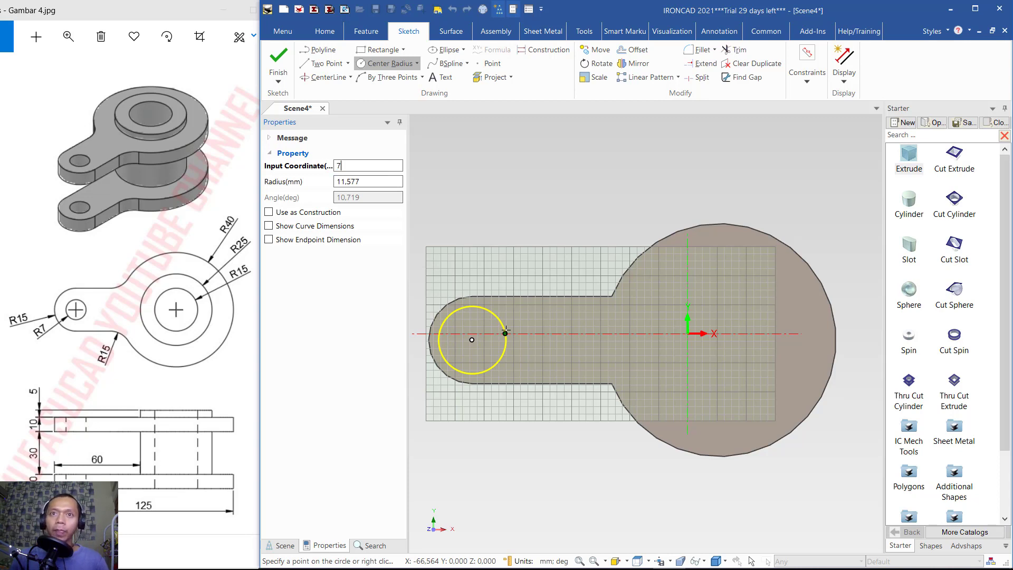
key(Return)
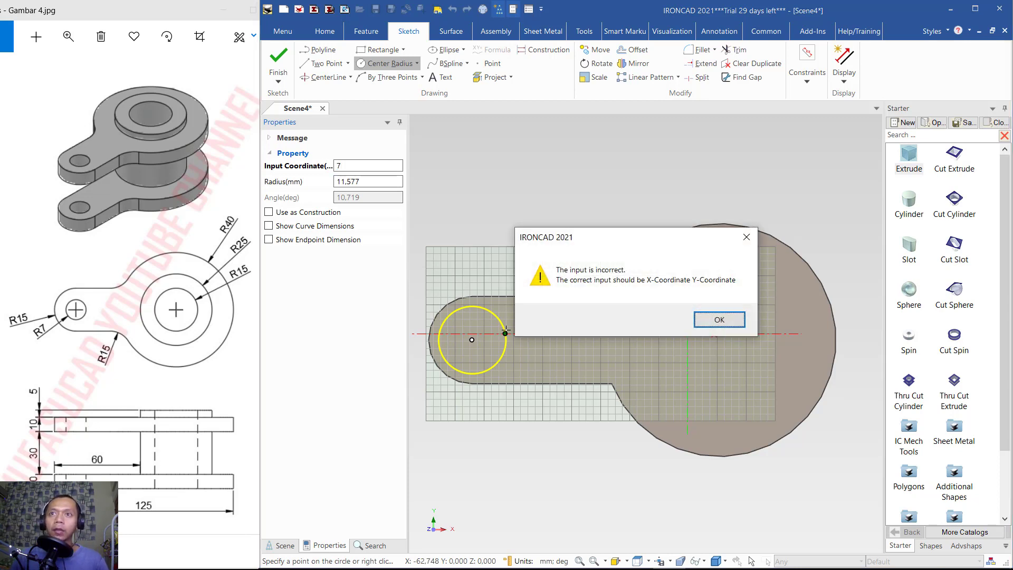
click(715, 318)
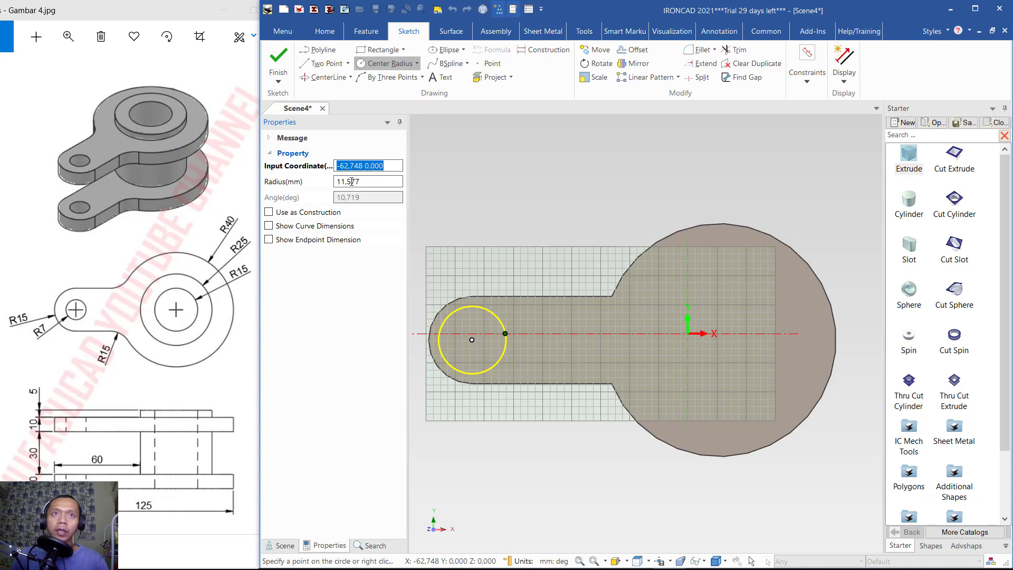
click(371, 182)
text(7)
key(Return)
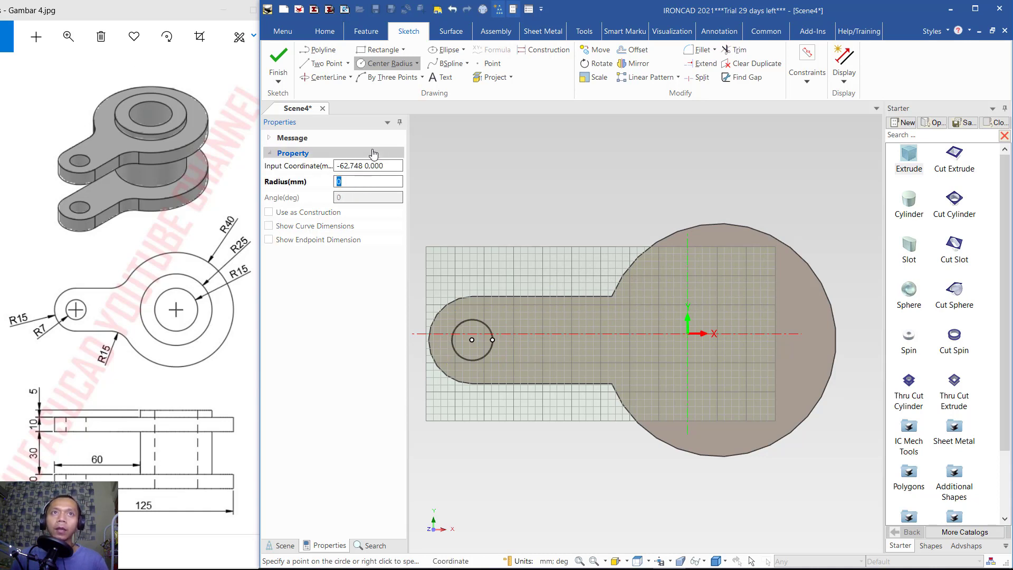
click(279, 58)
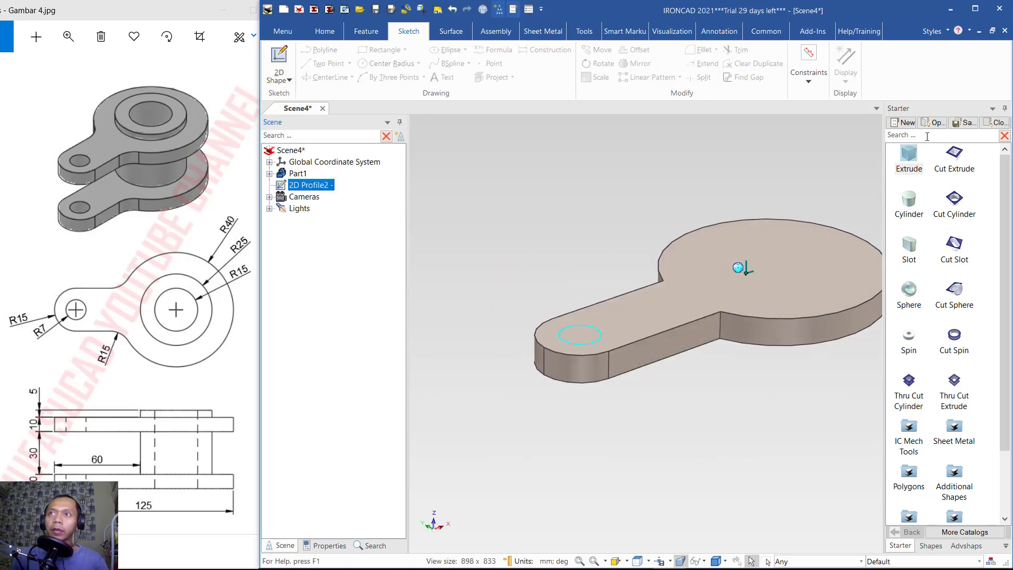
- Extrude the 7 mm circle downward through the plate into cylinder Part2
click(588, 336)
click(588, 338)
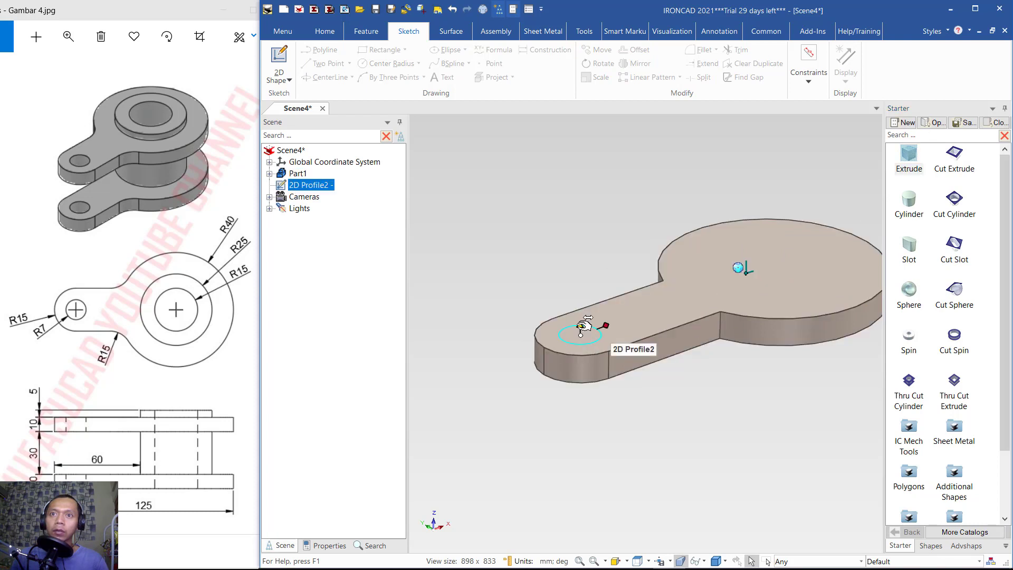
drag(568, 410, 573, 204)
click(572, 197)
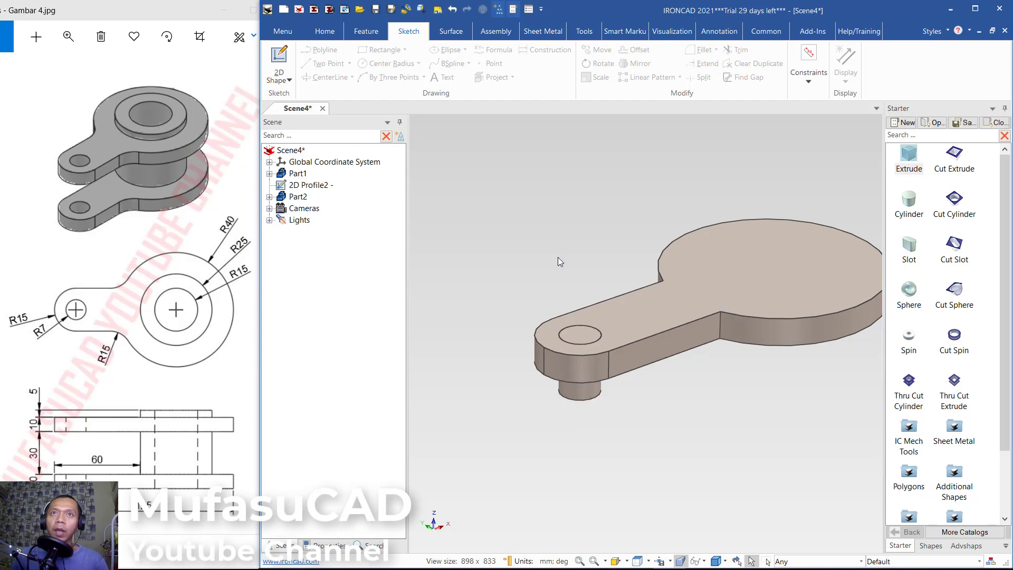
- Boolean-subtract cylinder Part2 from main body Part1 to cut the hole
click(367, 32)
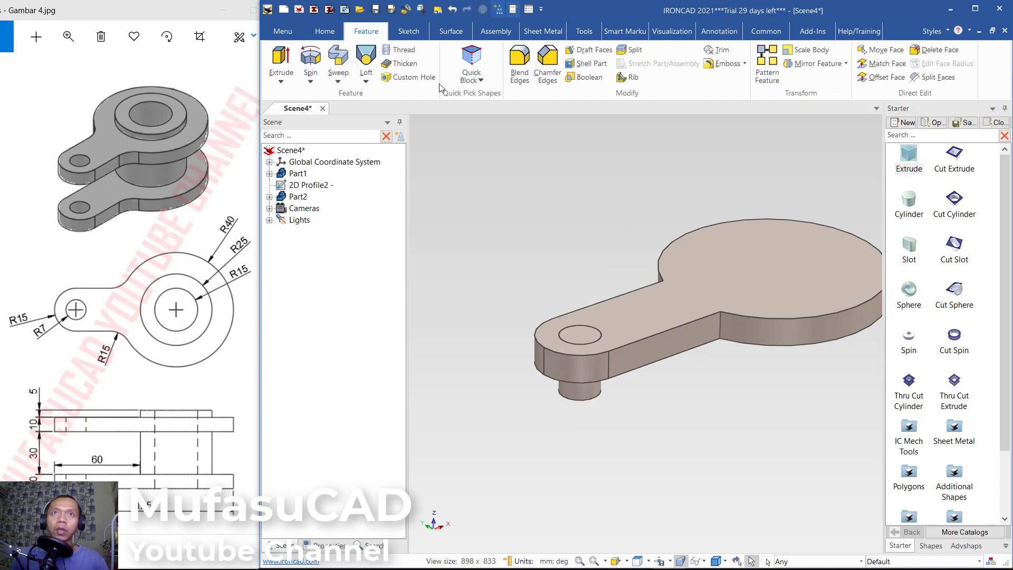
click(595, 81)
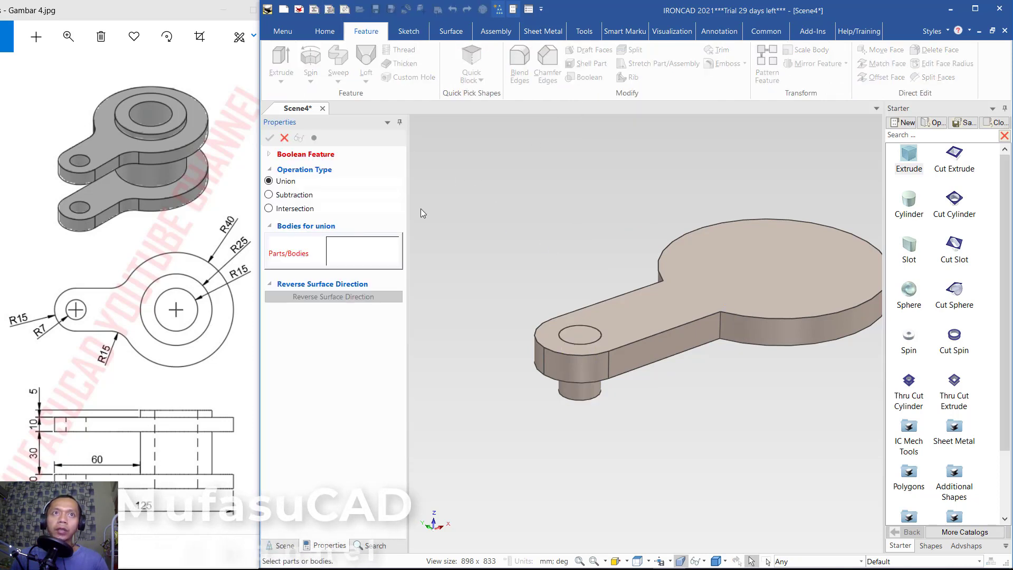
click(295, 195)
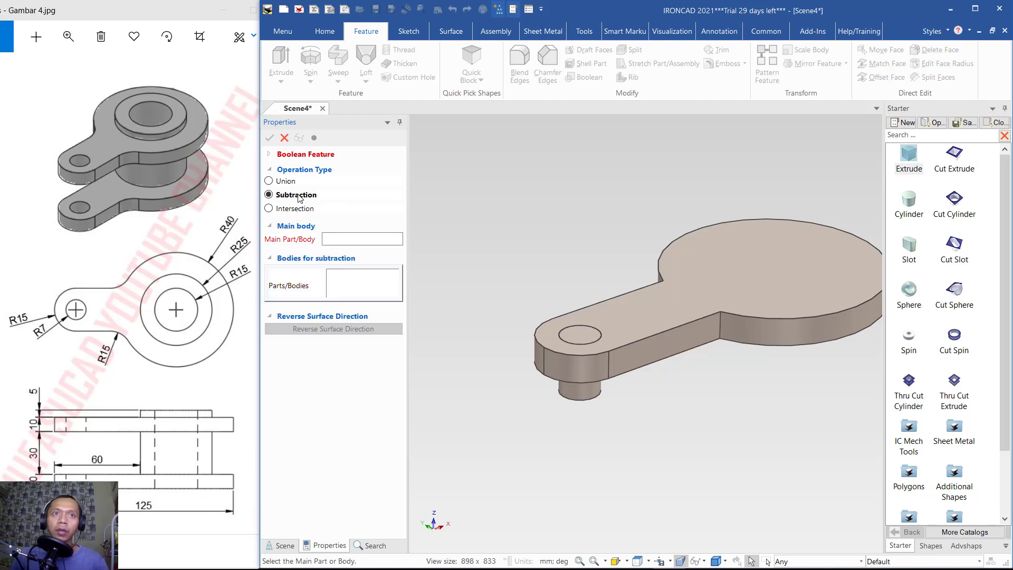
click(792, 299)
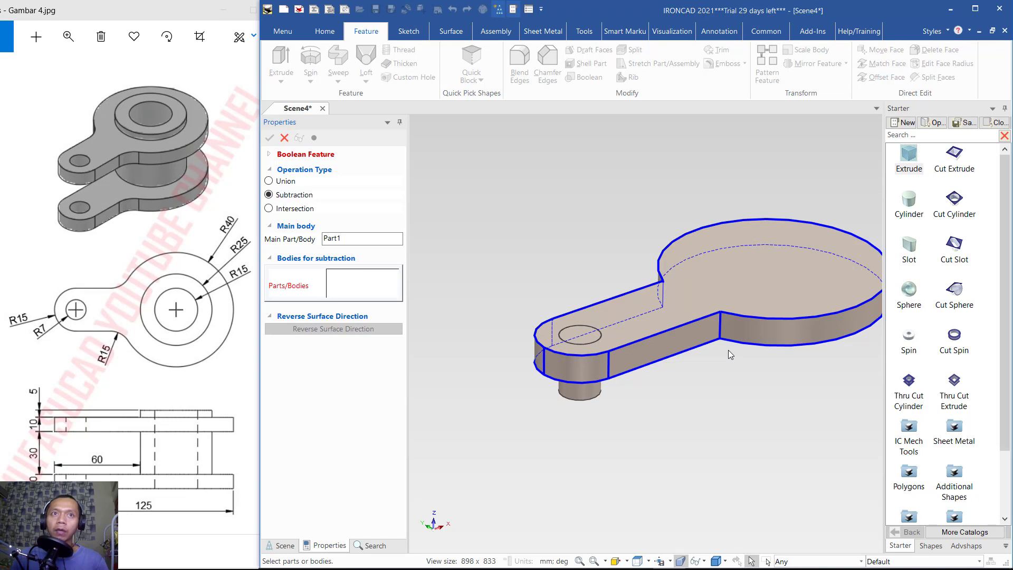
click(580, 396)
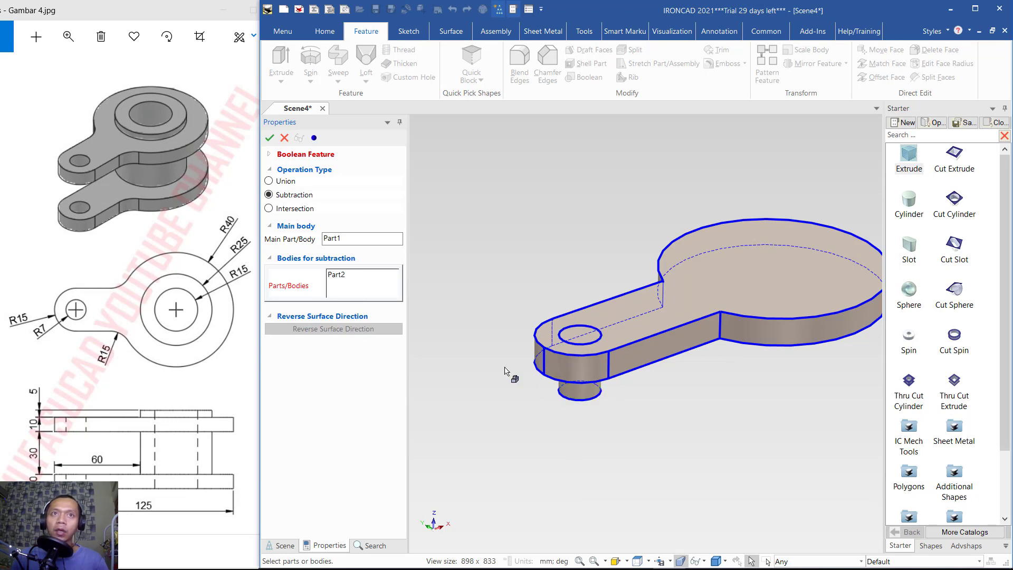
click(268, 140)
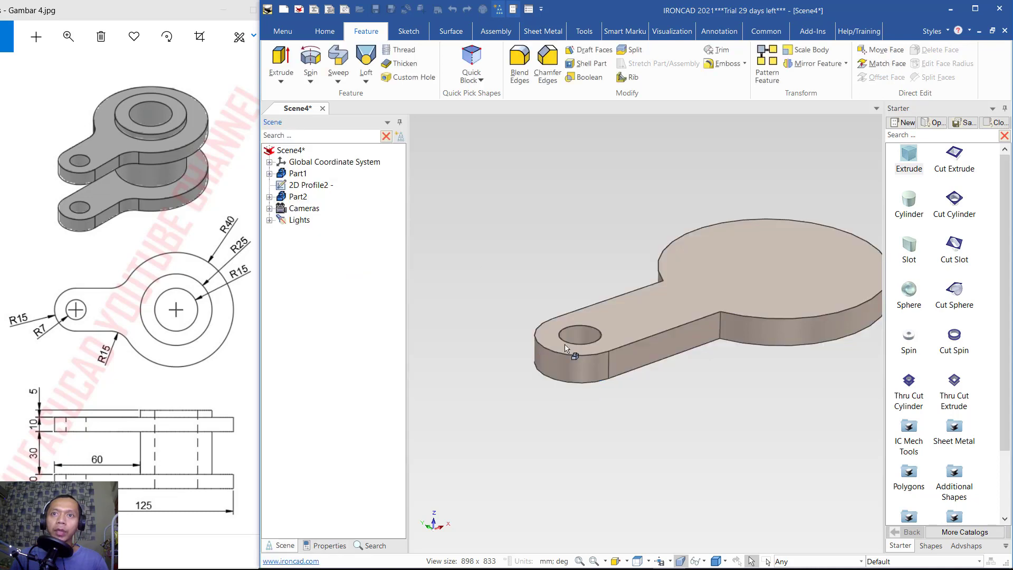
- Make a second copy of the arm plate at a picked point using the TriBall
mouse_move(707, 221)
middle_down()
mouse_move(723, 294)
mouse_move(671, 230)
mouse_move(715, 219)
mouse_move(706, 230)
middle_up()
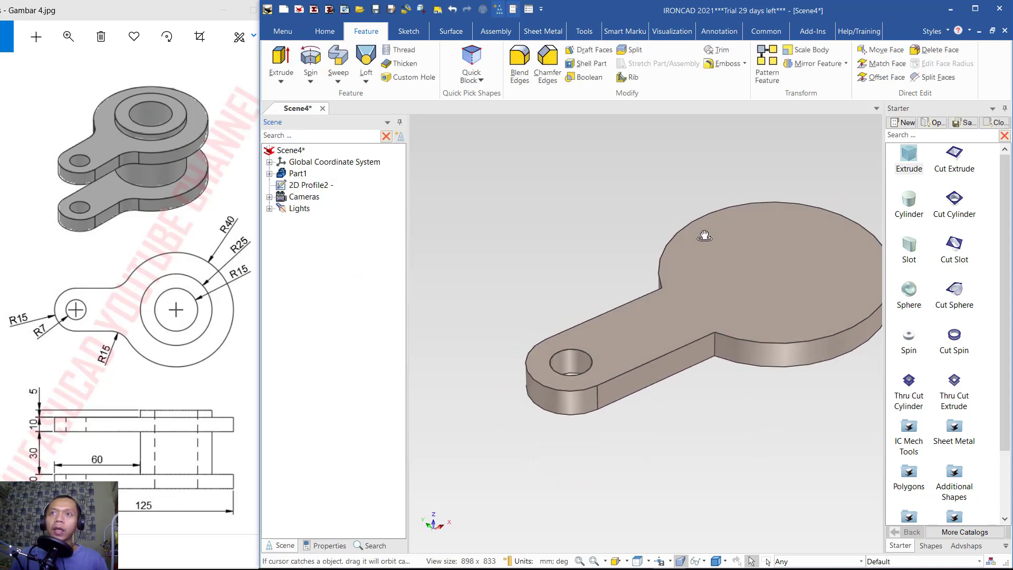
key(F8)
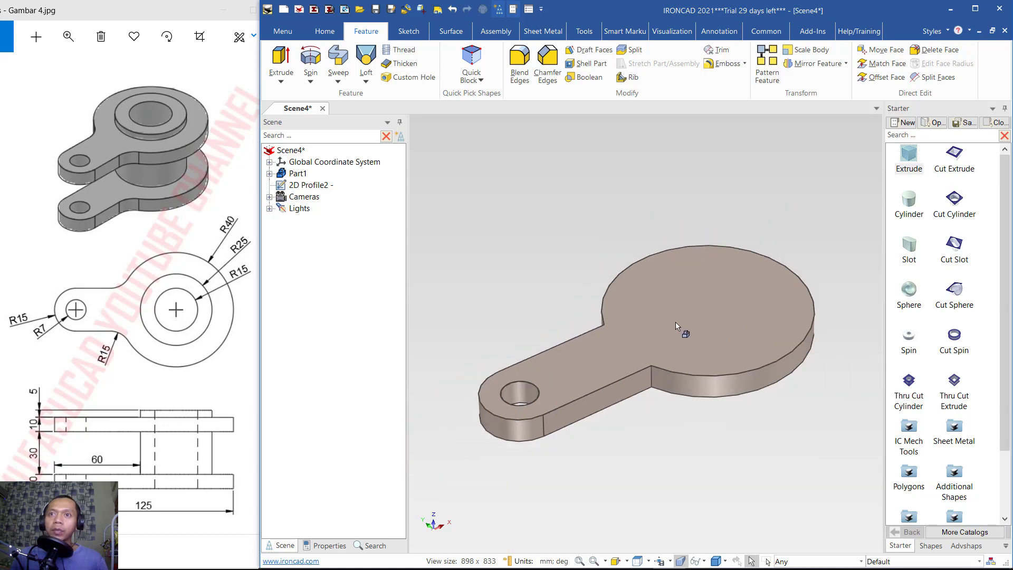
click(687, 311)
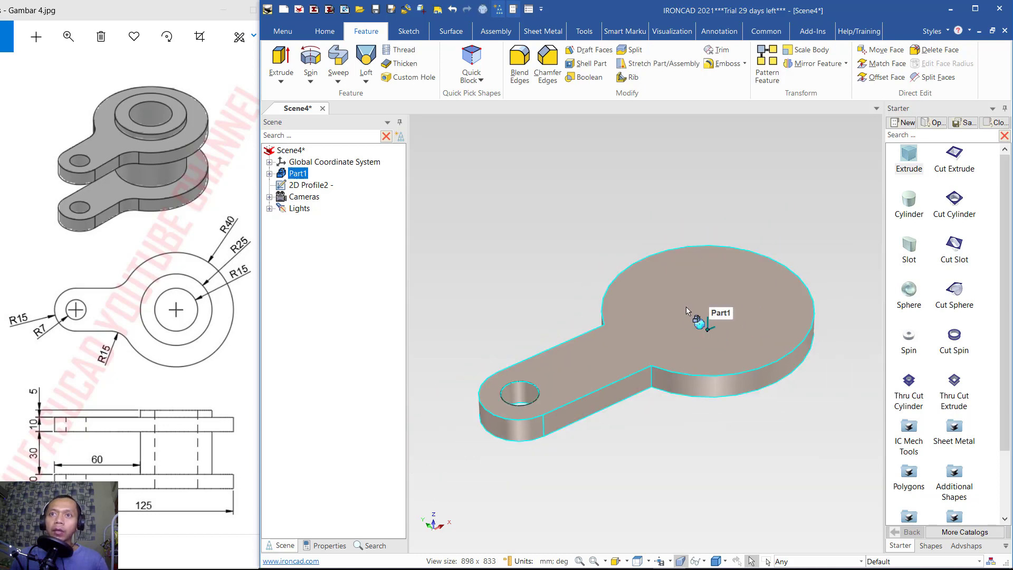
right_click(676, 298)
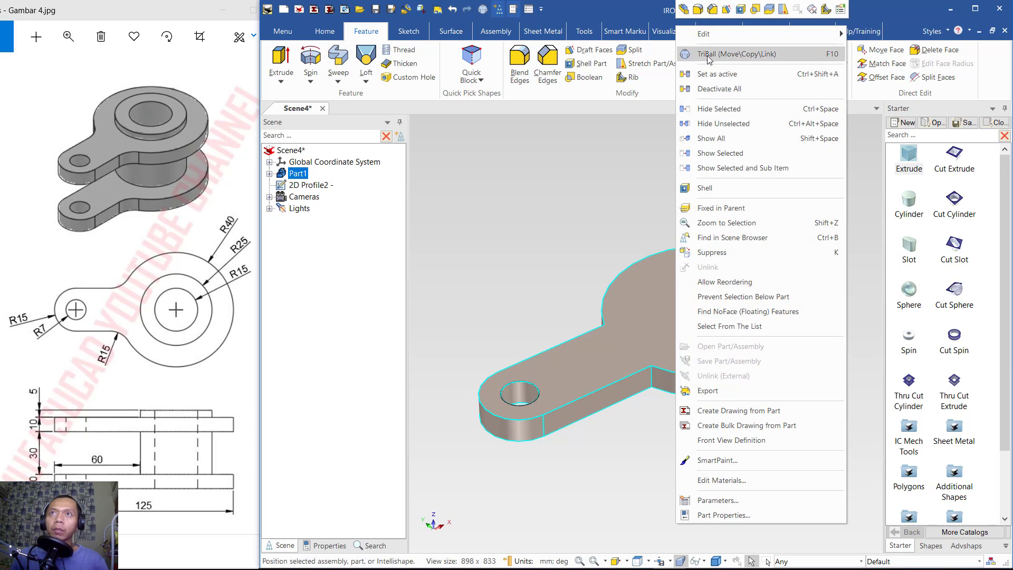
click(735, 55)
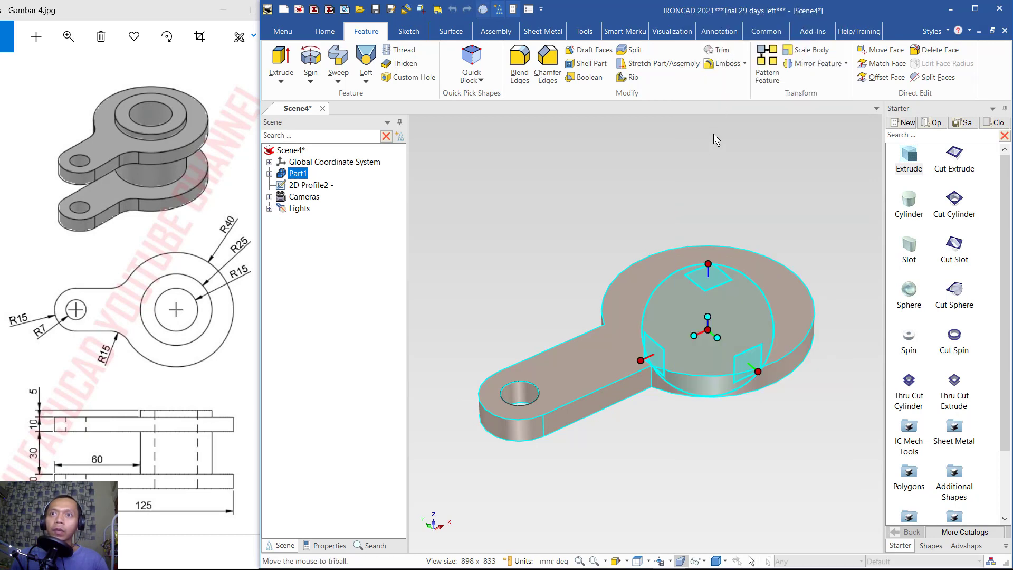
click(707, 282)
right_click(707, 282)
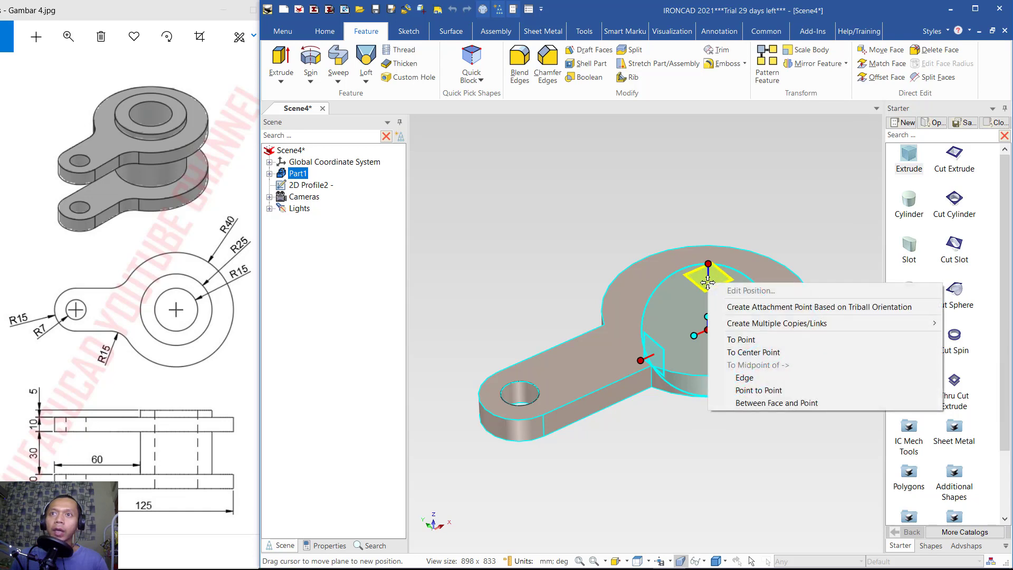
mouse_move(743, 330)
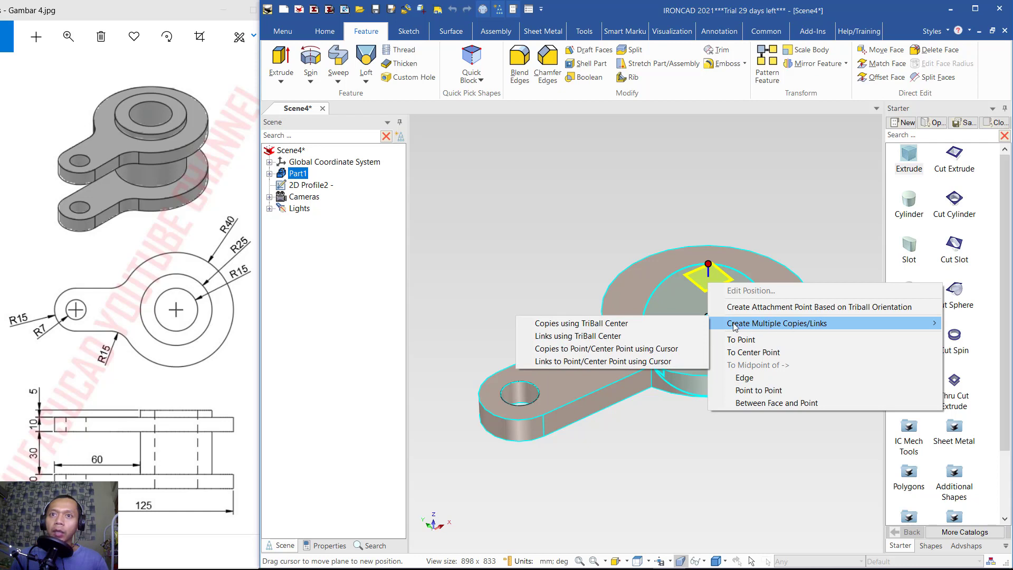
click(599, 349)
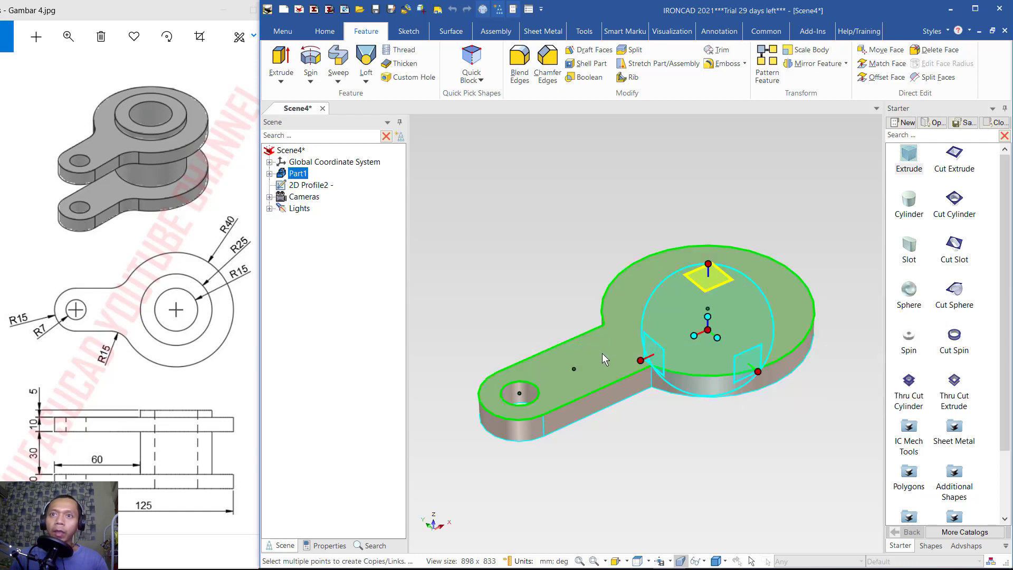
click(711, 312)
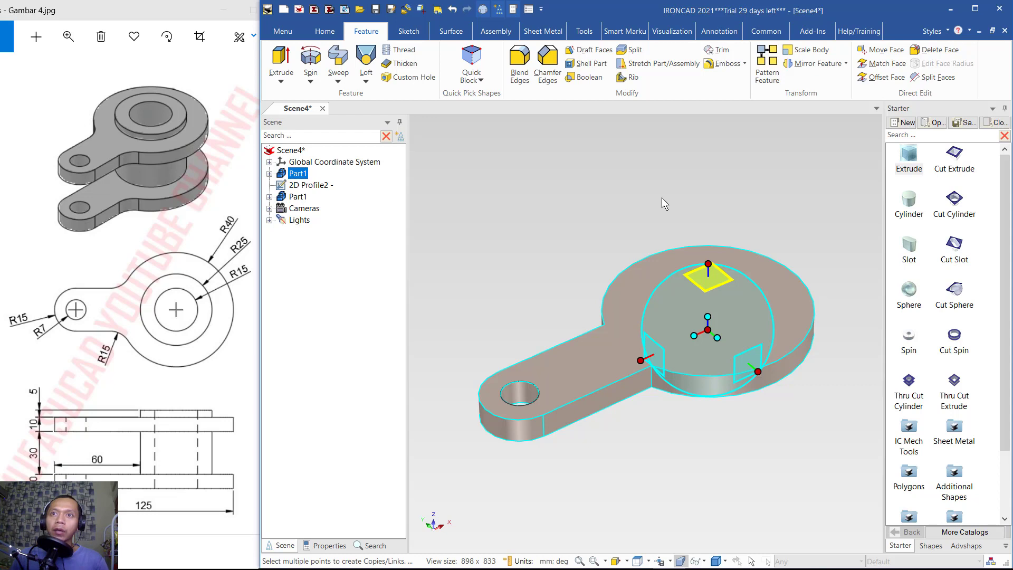
key(Escape)
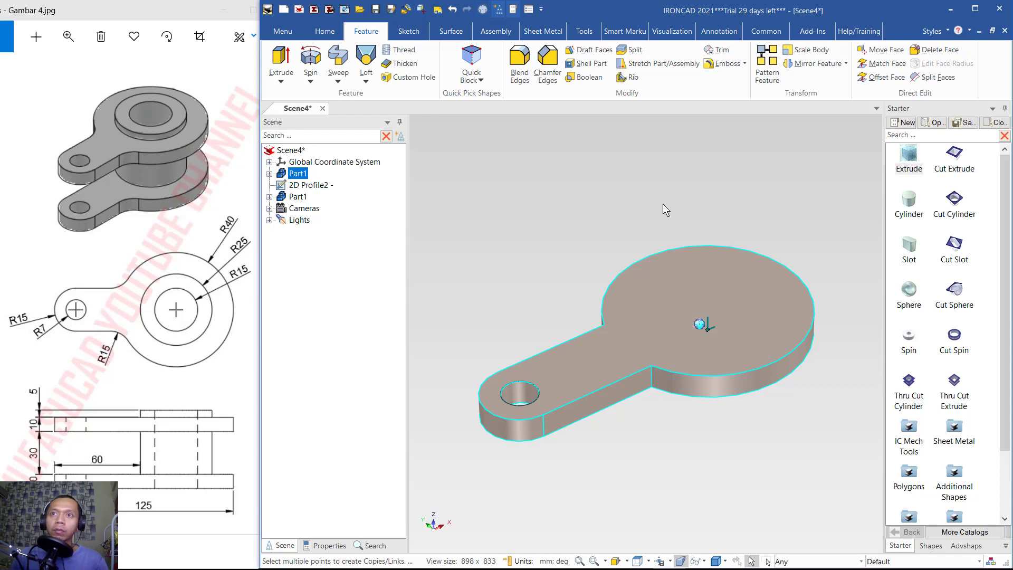
- Delete the leftover 2D Profile2 sketch from the scene
right_click(324, 188)
click(454, 240)
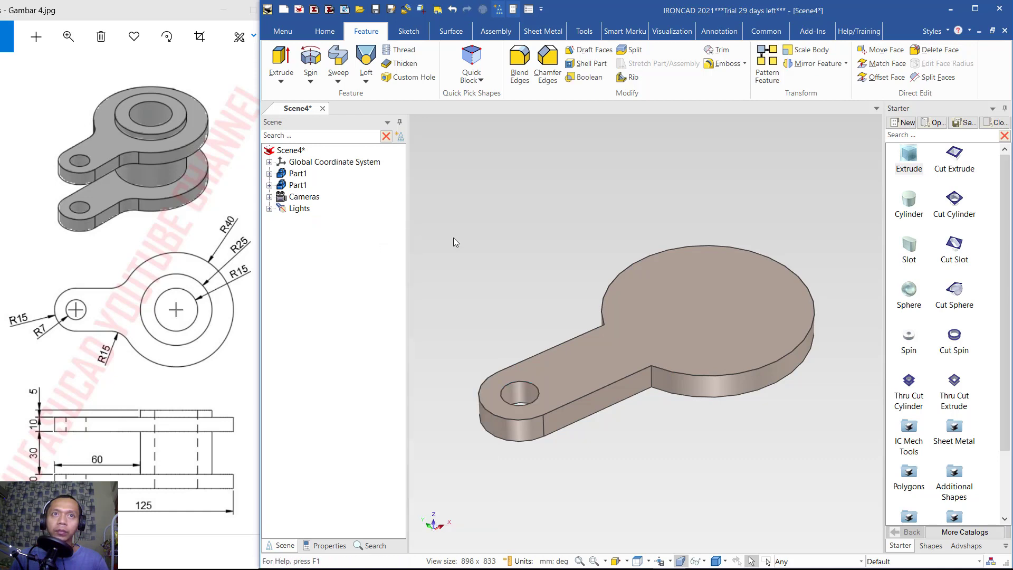
click(684, 319)
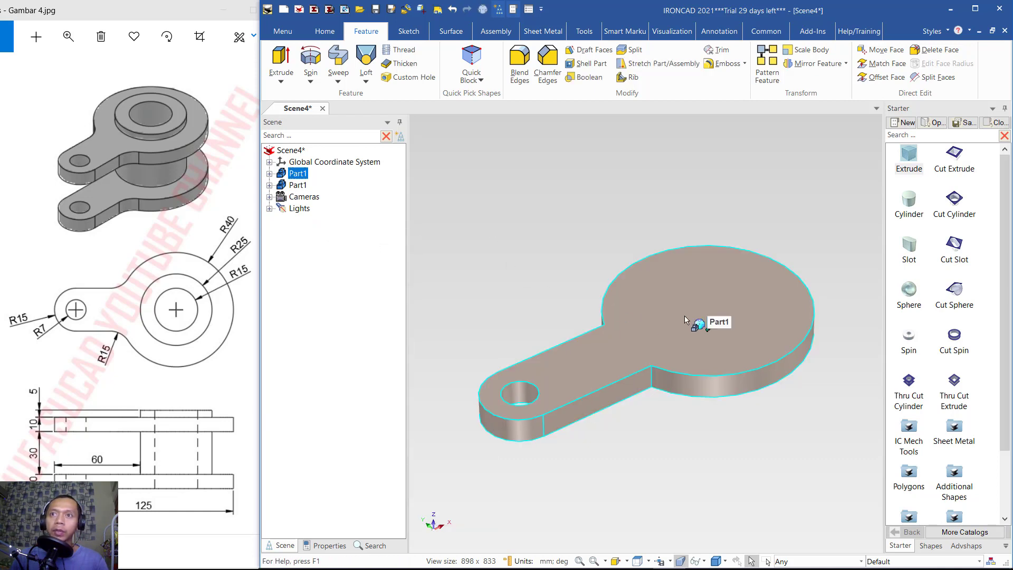
- Raise the copied arm plate 40 mm straight up with the TriBall's vertical handle
right_click(687, 288)
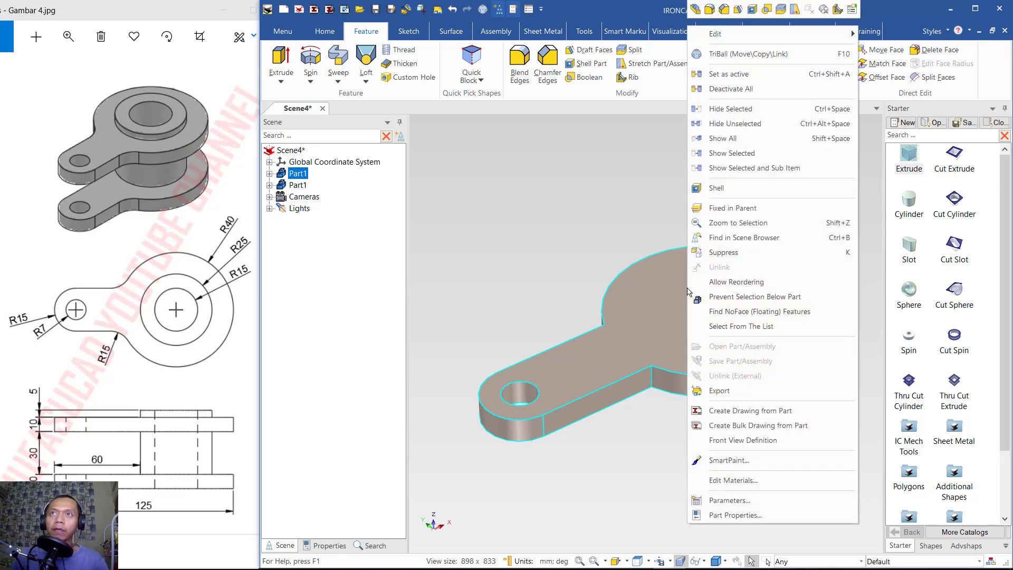
click(734, 55)
drag(713, 264, 709, 213)
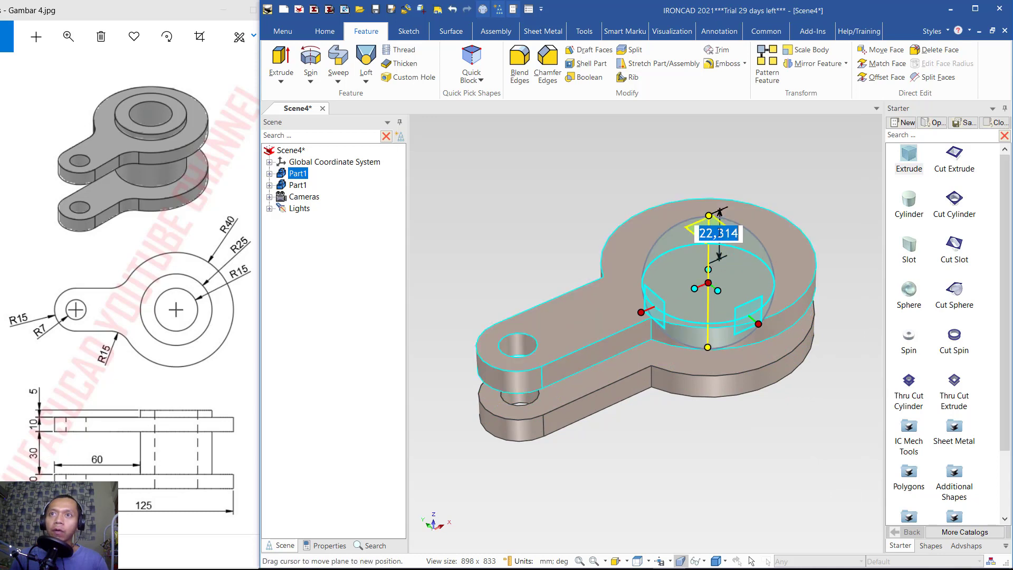
text(40)
key(Return)
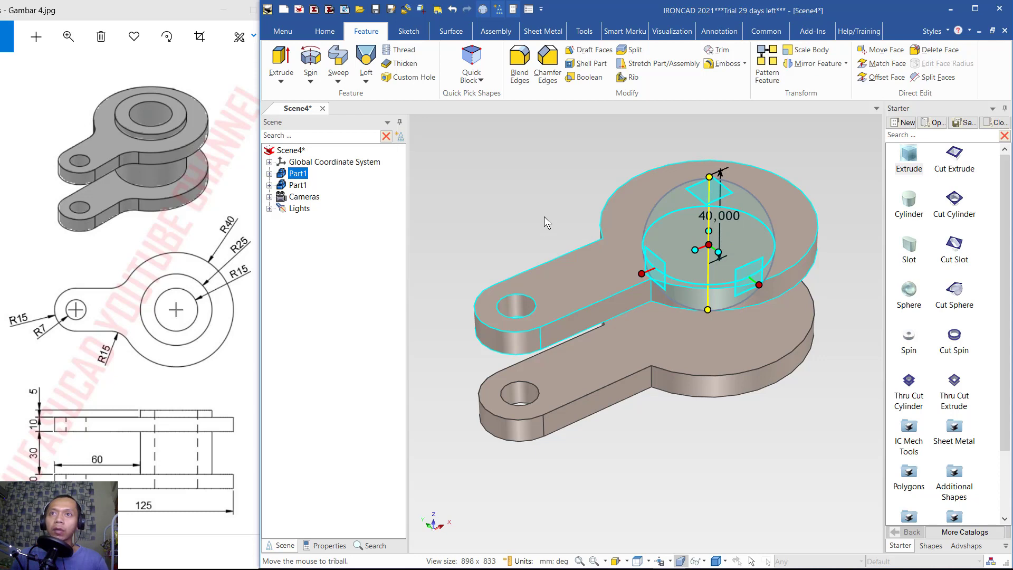
key(F3)
mouse_move(670, 374)
mouse_down()
mouse_move(657, 331)
mouse_move(653, 366)
mouse_move(647, 289)
mouse_up()
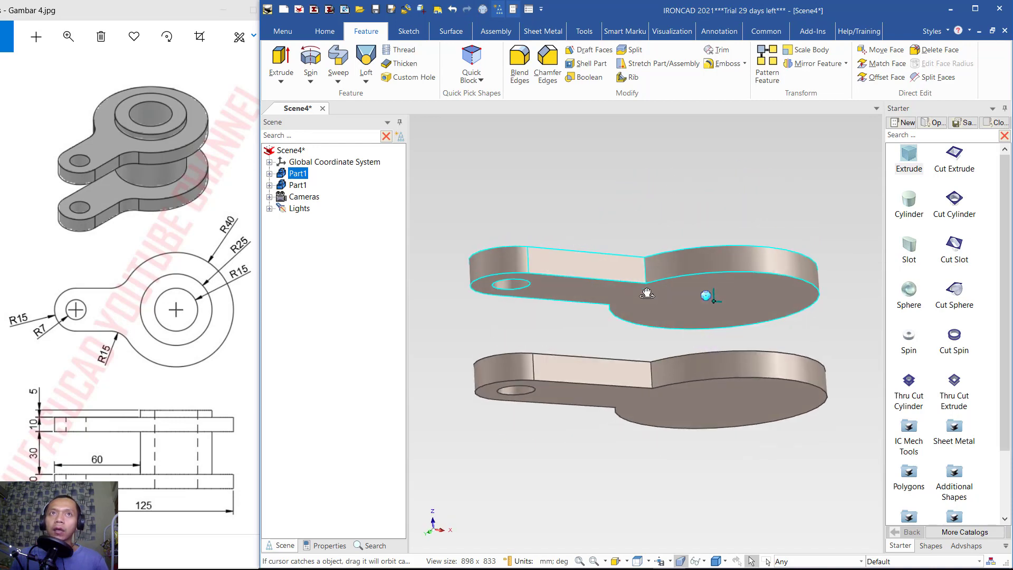
click(407, 33)
- Start a new 2D sketch on the bottom face of the lower plate
click(288, 79)
click(316, 79)
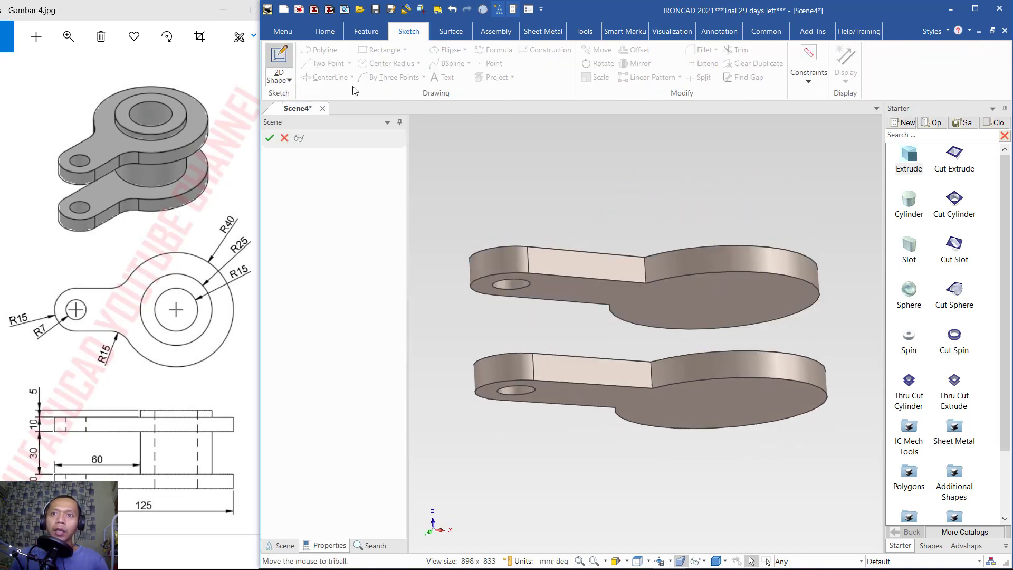
click(703, 412)
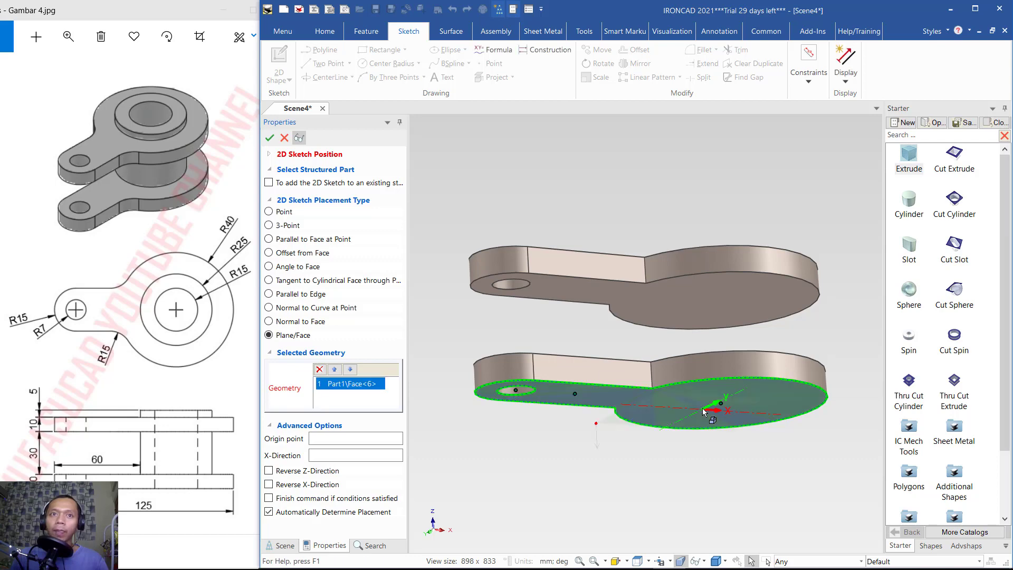
click(269, 138)
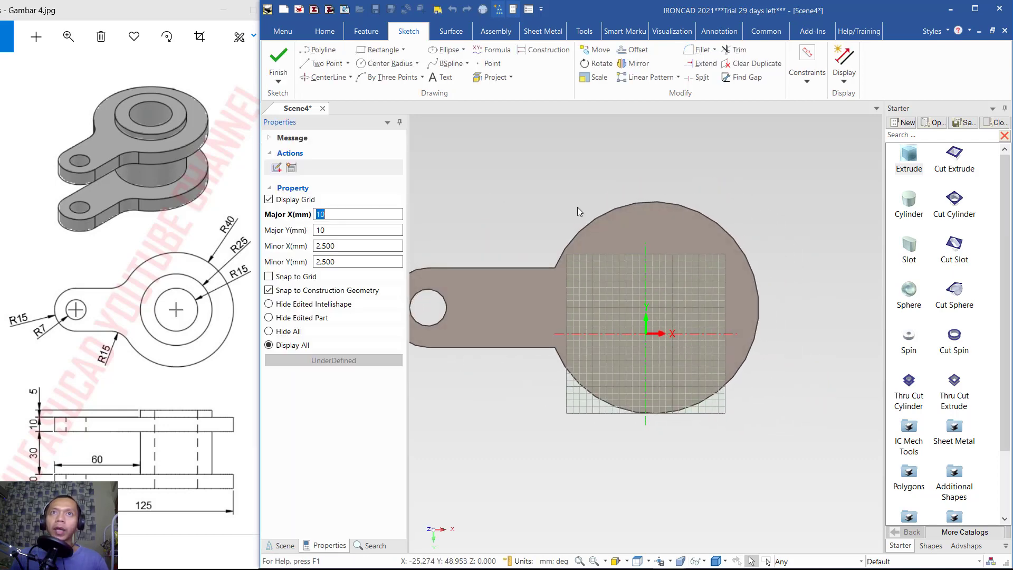
- Draw a 25 mm radius circle centred on the plate's rounded end and finish the sketch
click(389, 64)
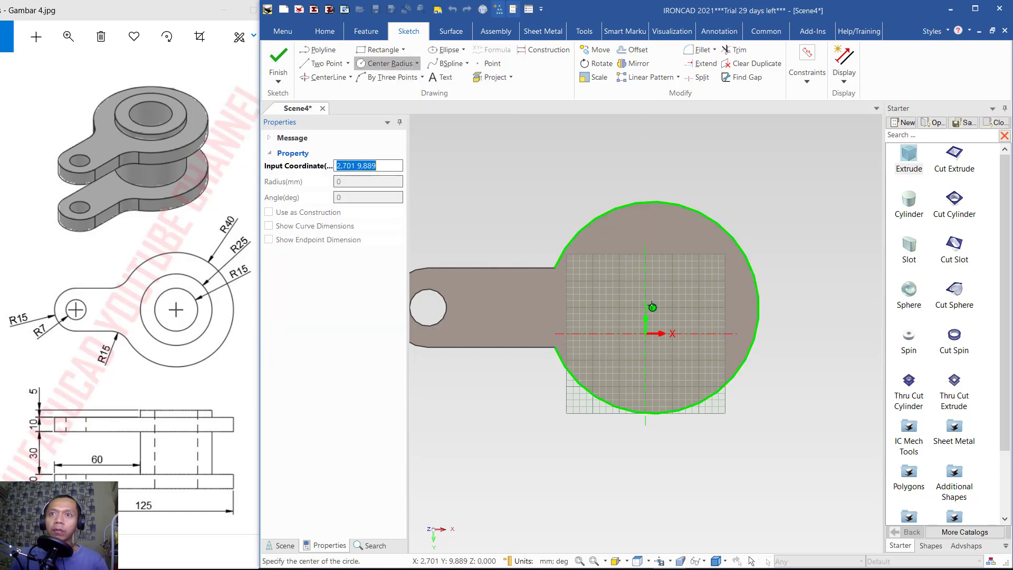
click(652, 307)
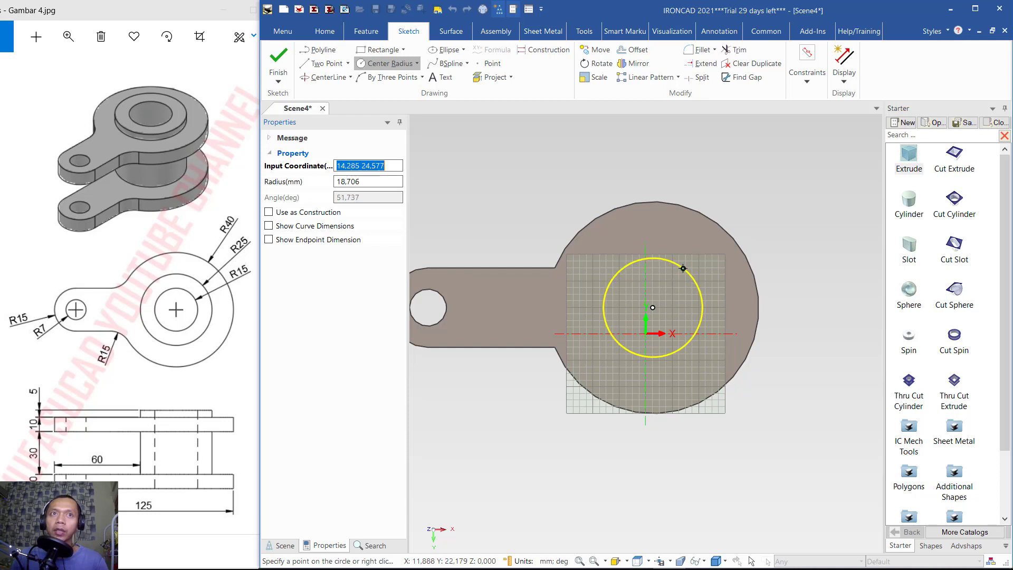
key(Escape)
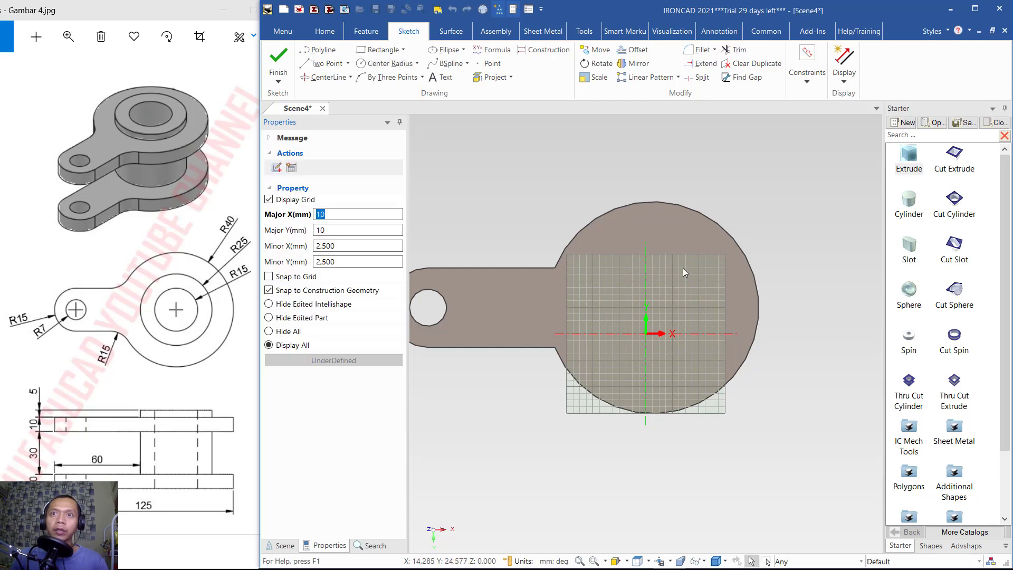
click(390, 63)
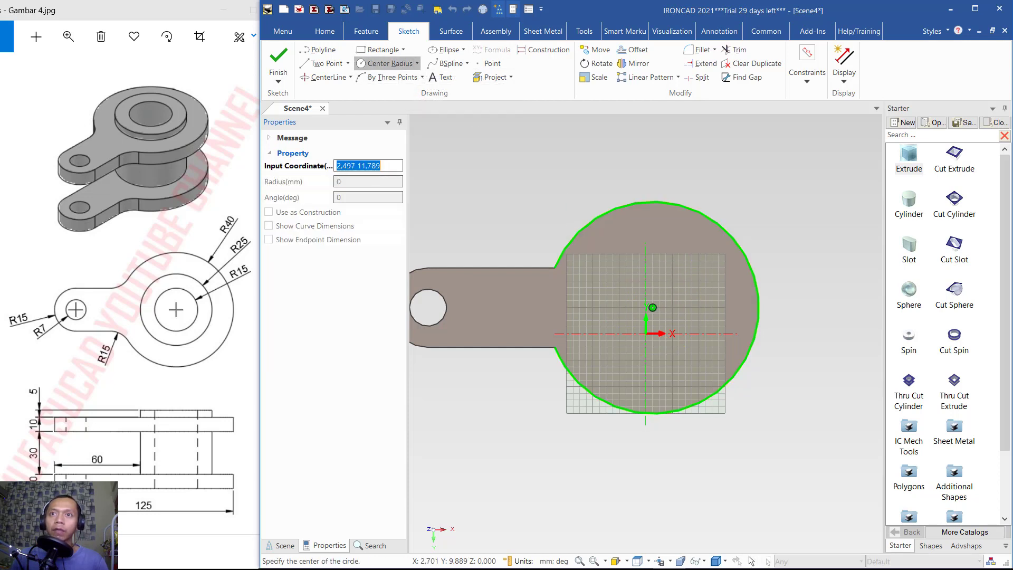
click(653, 307)
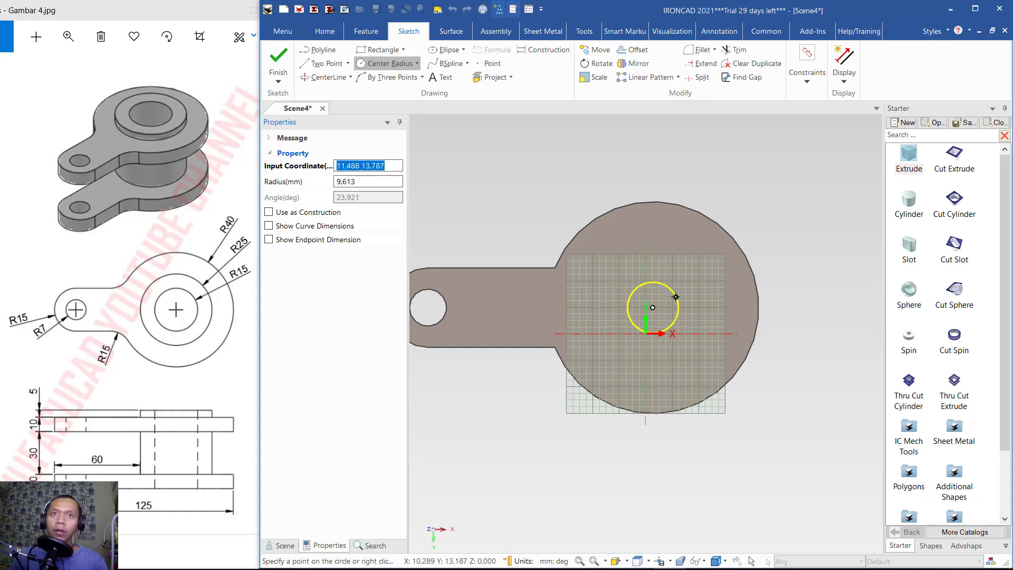
key(Tab)
text(25)
key(Return)
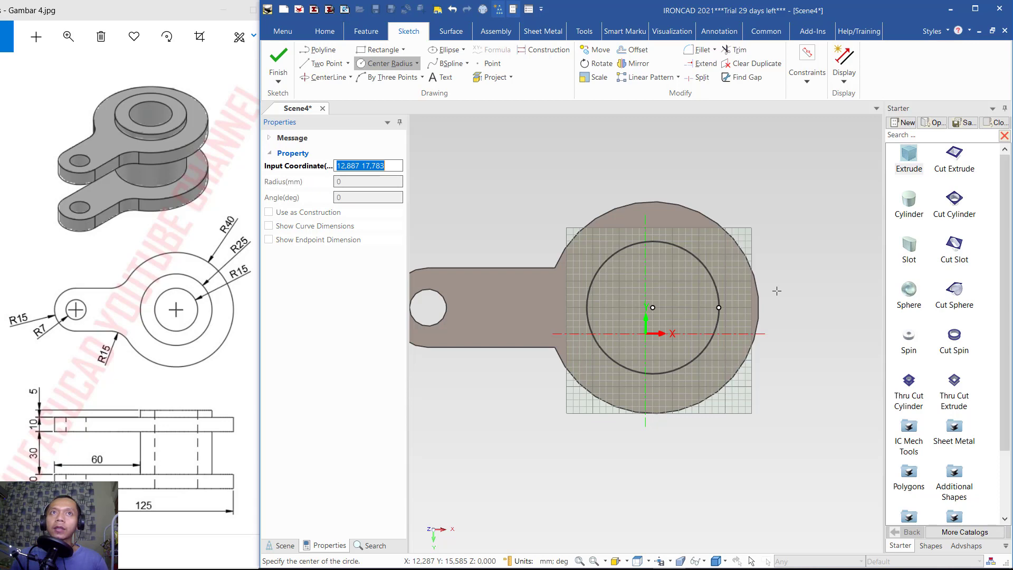
click(278, 58)
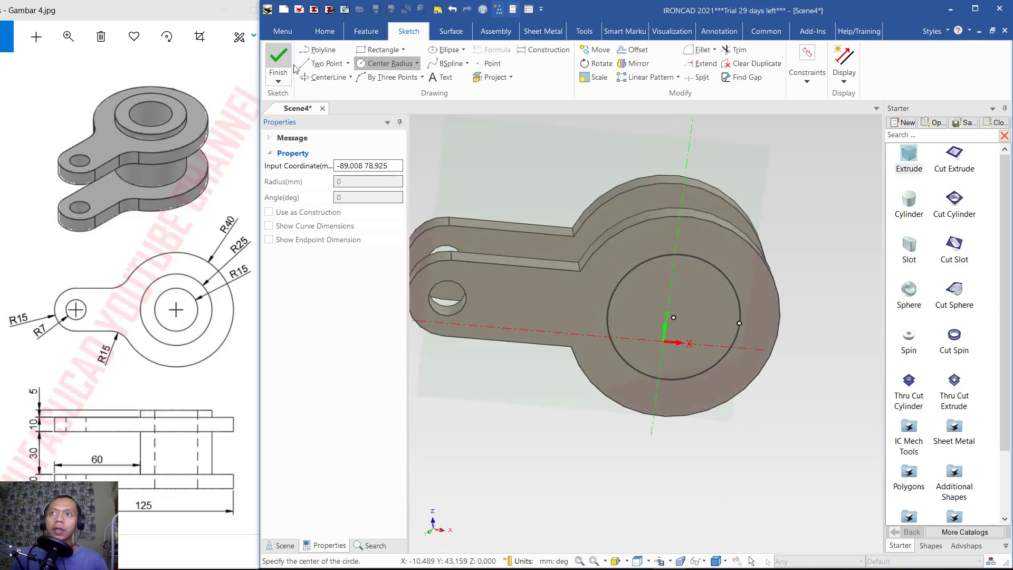
click(907, 168)
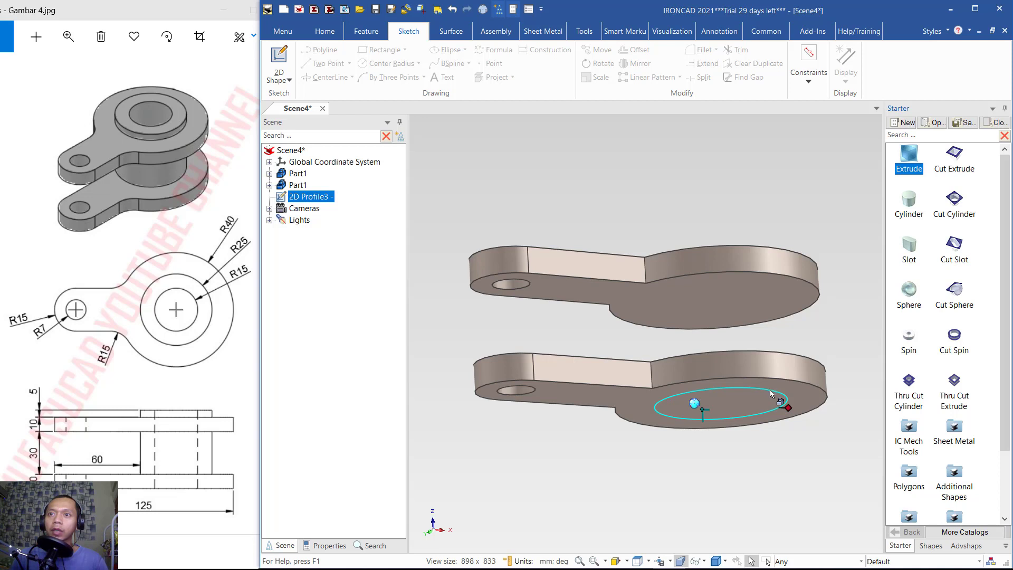
- Extrude the 2D Profile3 circle into a 55 mm tall hub cylinder, Part4
middle_drag(745, 210, 735, 266)
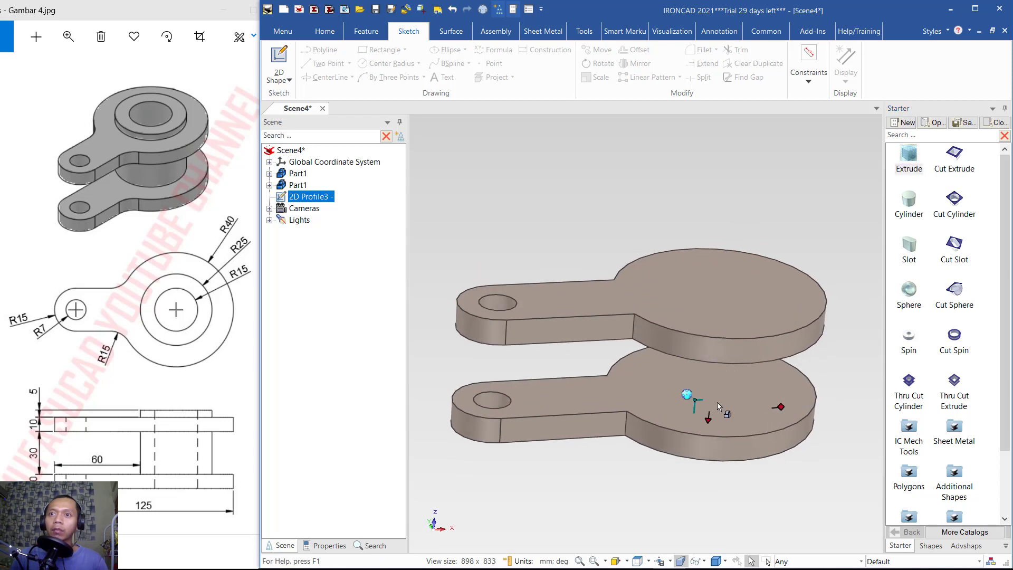
click(701, 401)
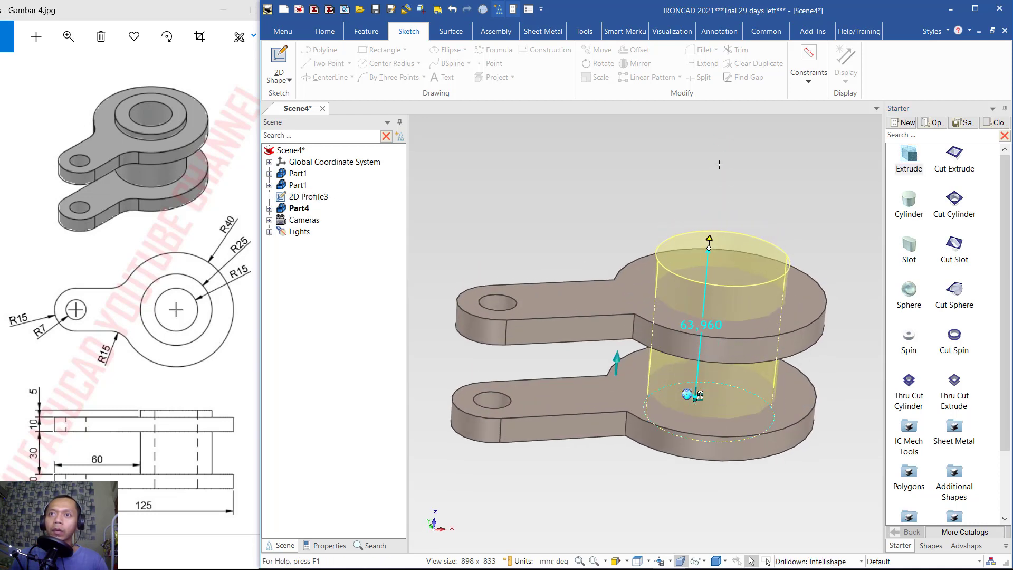
click(738, 209)
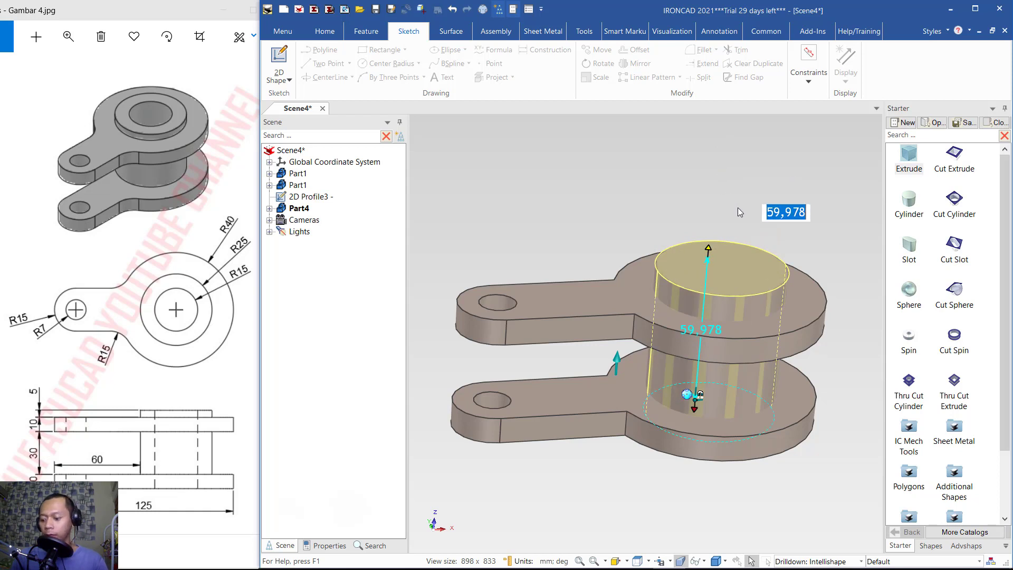
text(55)
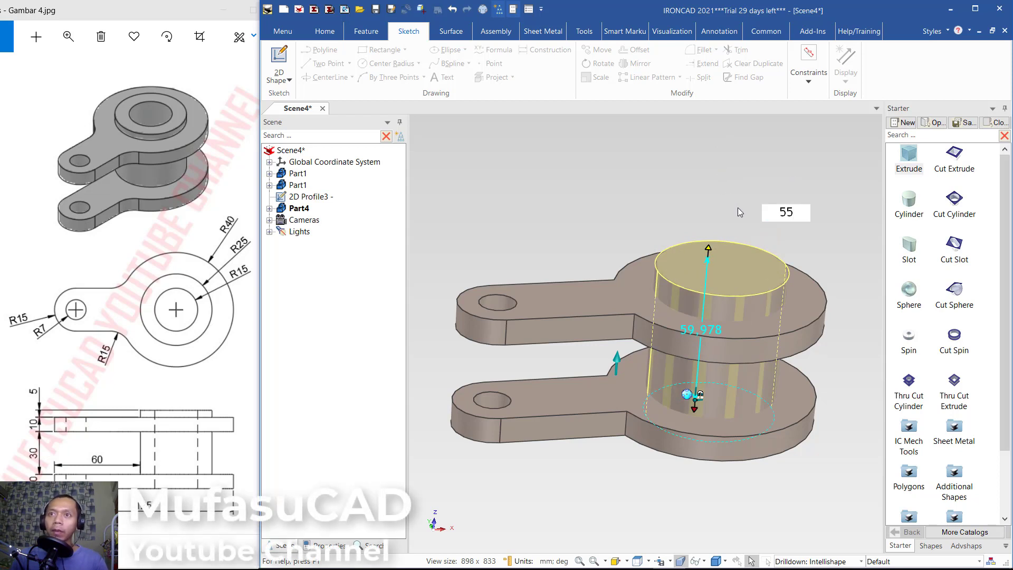
key(Return)
middle_drag(735, 207, 641, 199)
click(620, 198)
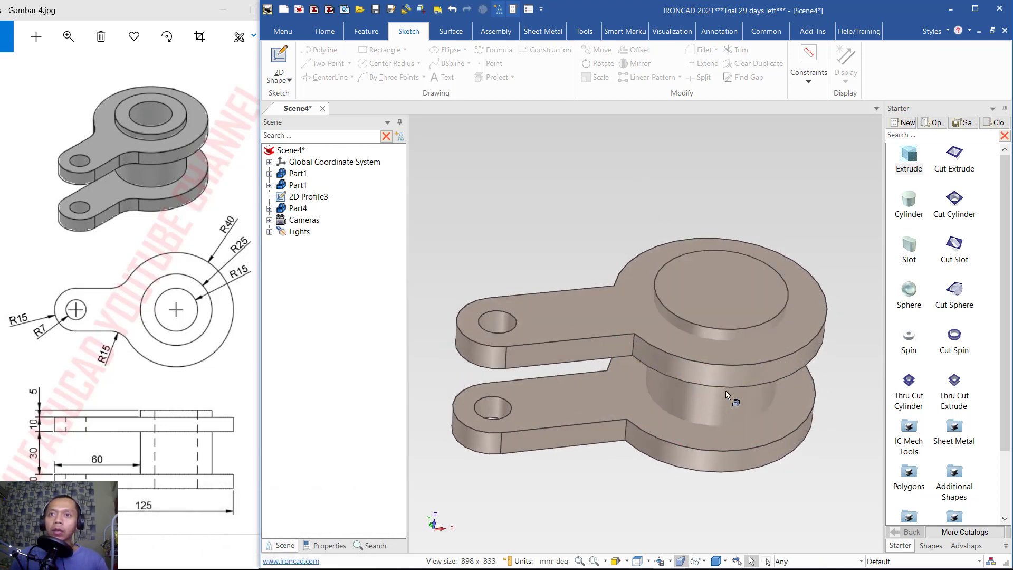
mouse_move(681, 173)
middle_down()
mouse_move(670, 169)
mouse_move(684, 174)
middle_up()
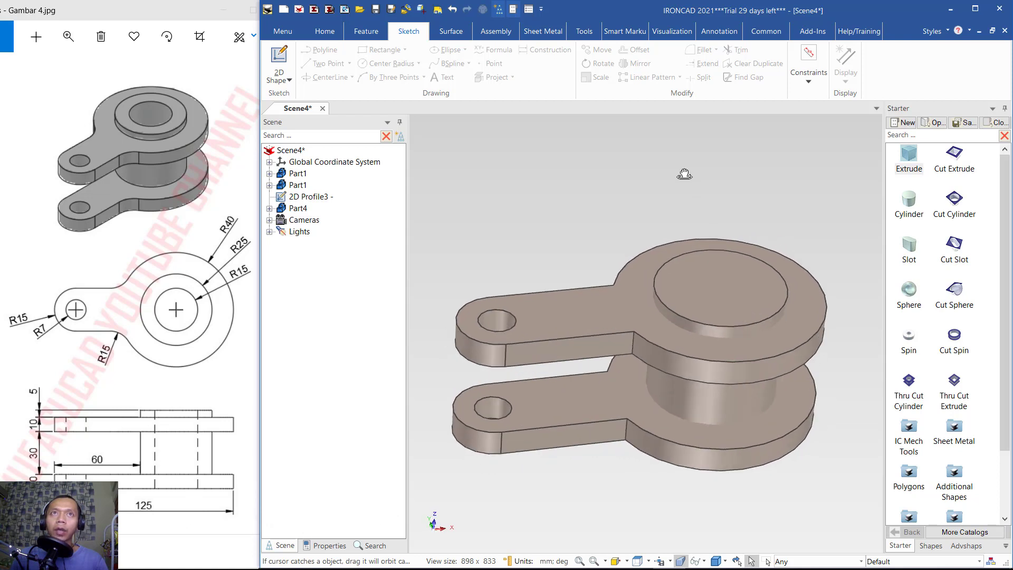
- Boolean-union the lower plate, hub cylinder and upper plate into a single Part1
click(366, 31)
click(587, 77)
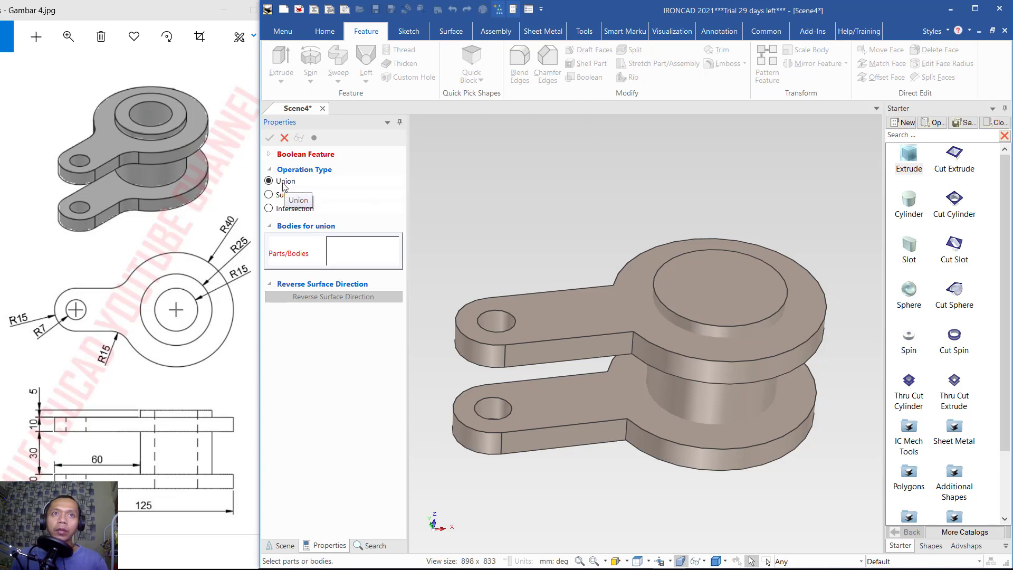
click(555, 417)
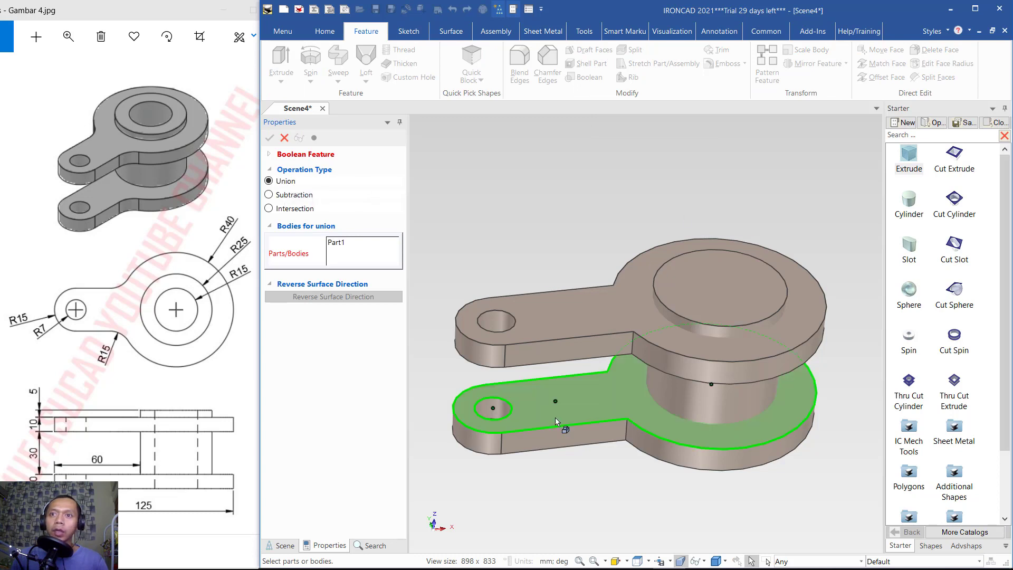
click(696, 407)
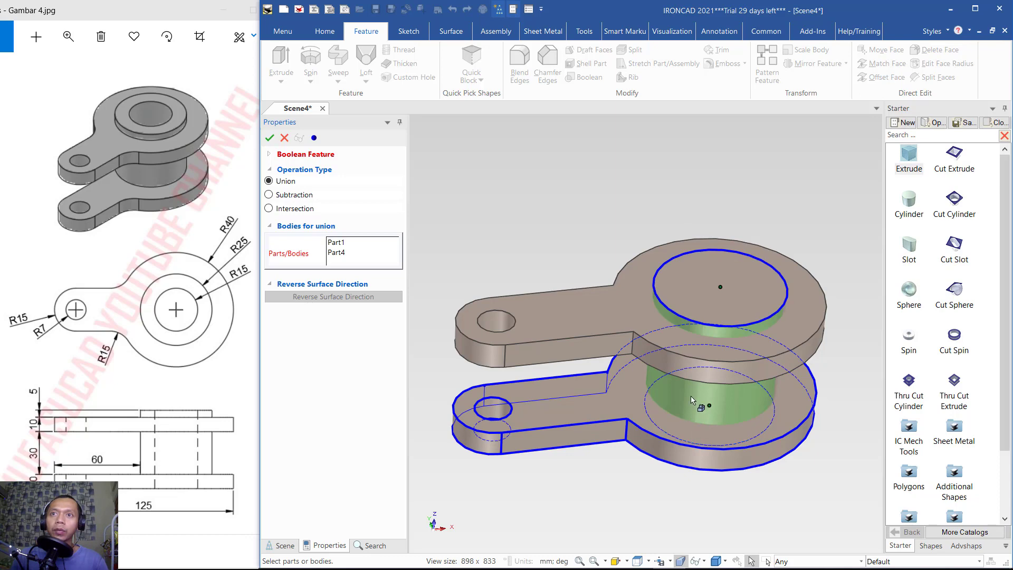
click(587, 294)
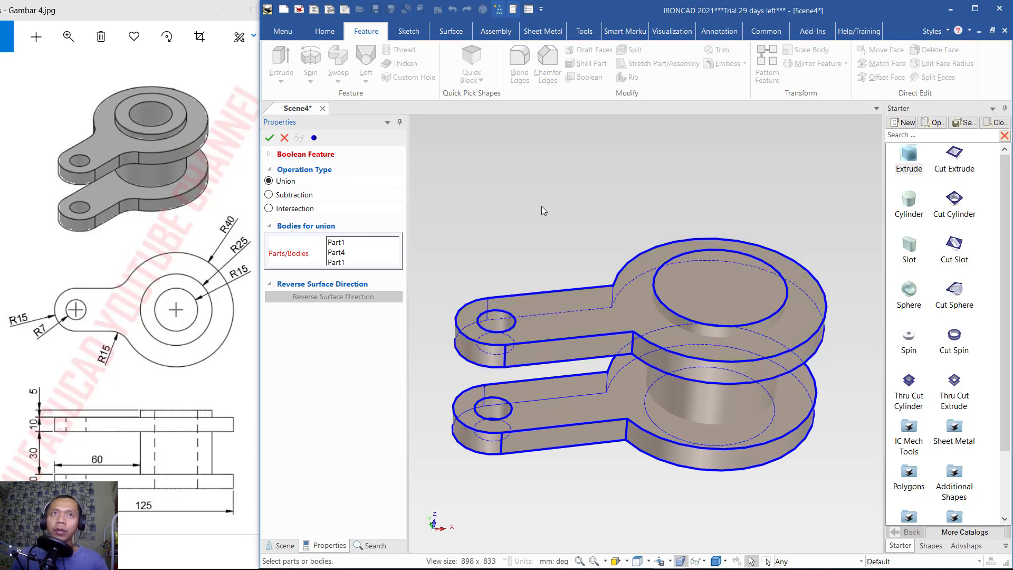
click(269, 137)
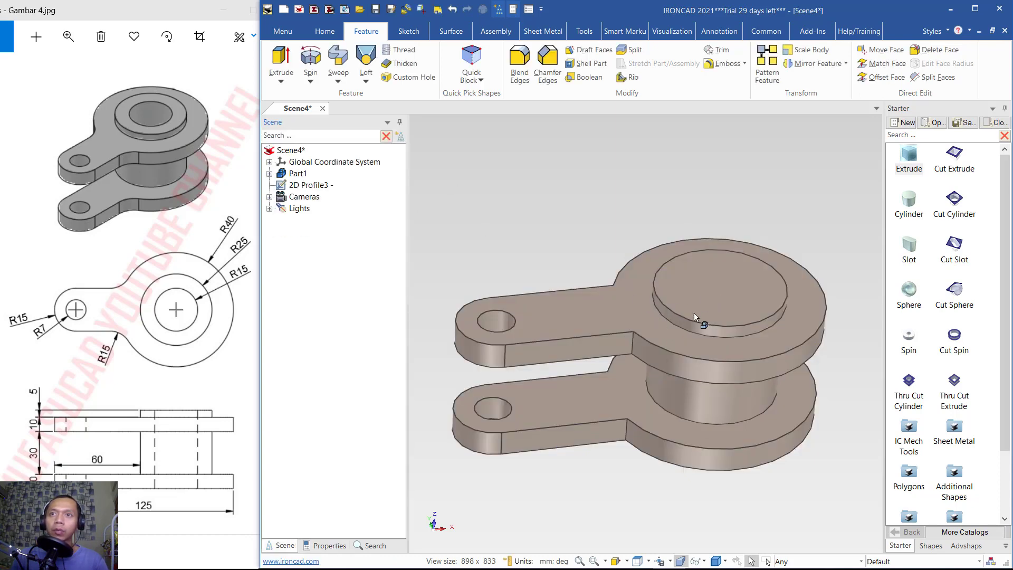
mouse_move(780, 254)
middle_down()
mouse_move(790, 239)
mouse_move(787, 260)
mouse_move(773, 253)
mouse_move(781, 258)
middle_up()
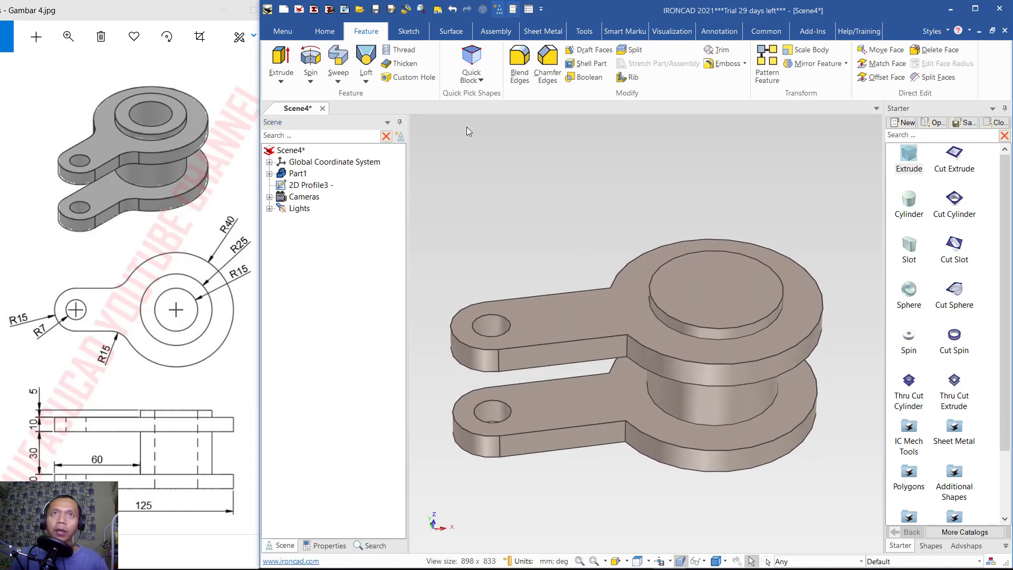
click(409, 31)
- Sketch a 15 mm radius circle centred on the hub's top face and finish the sketch
click(279, 58)
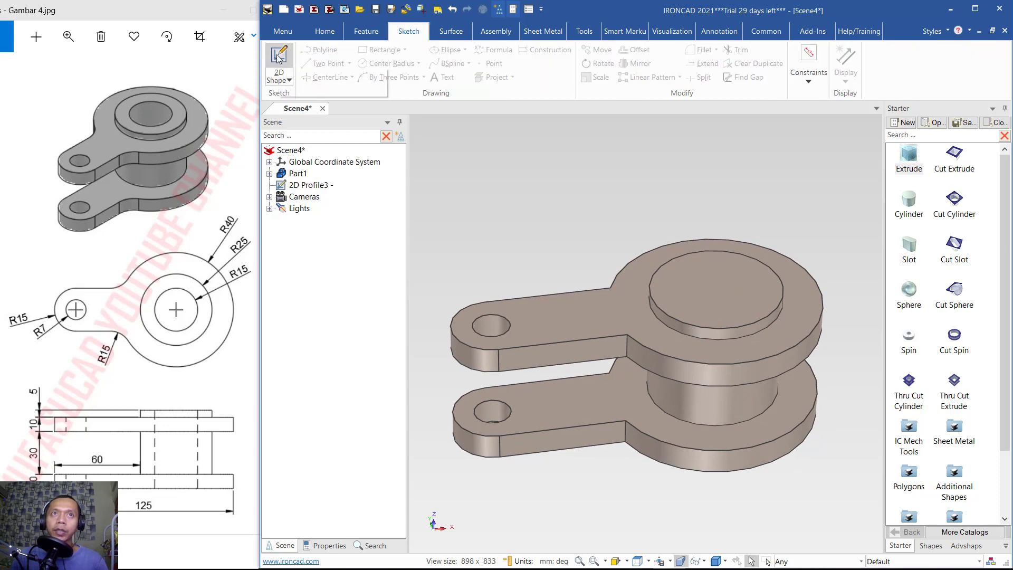
click(736, 291)
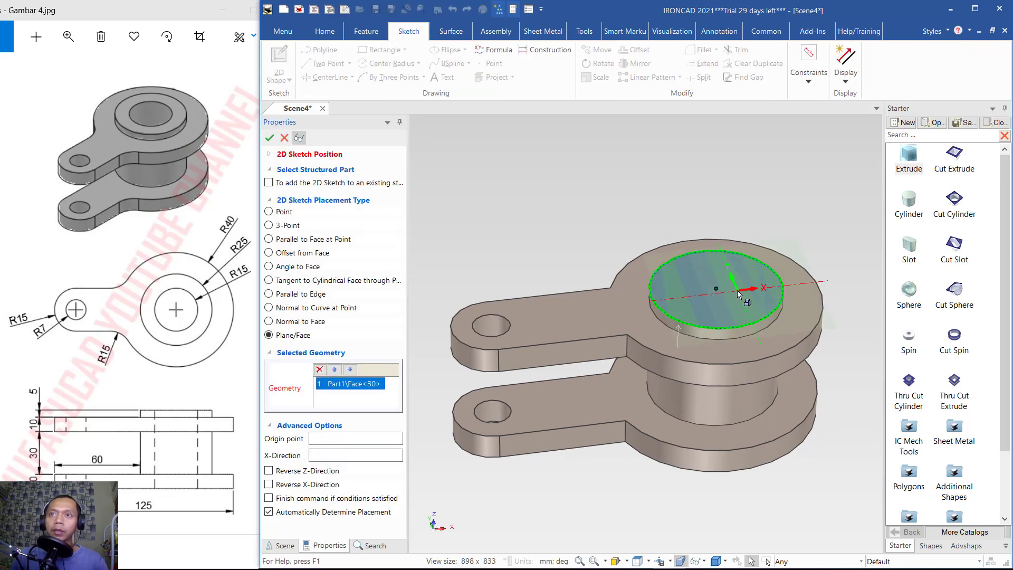
click(269, 138)
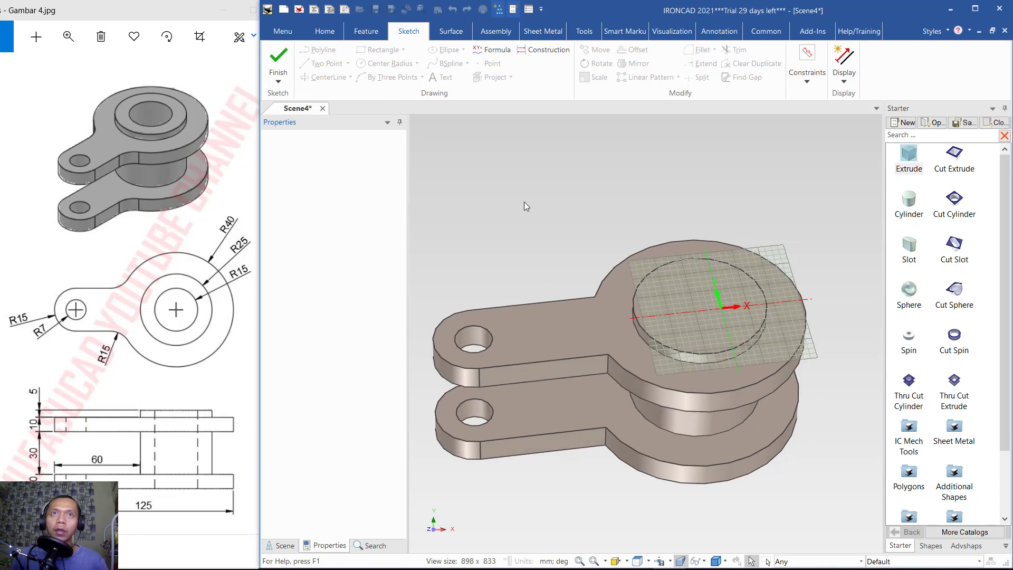
click(393, 64)
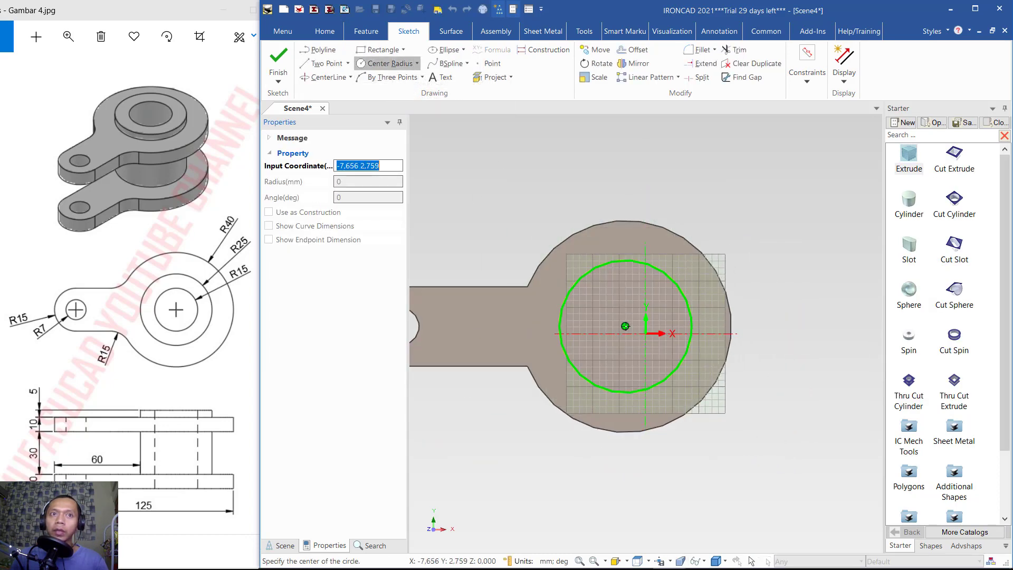
click(625, 326)
key(Tab)
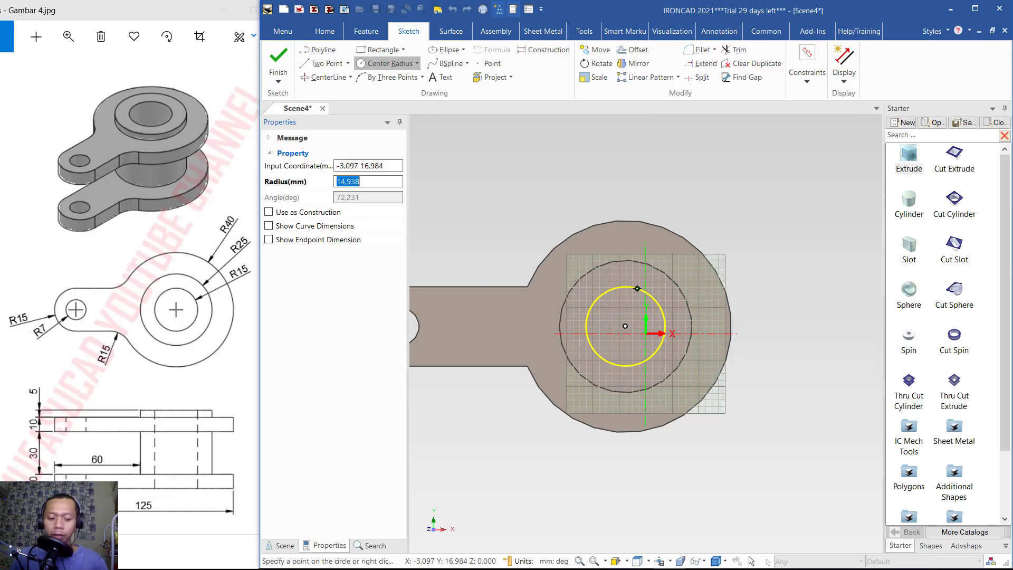
text(15)
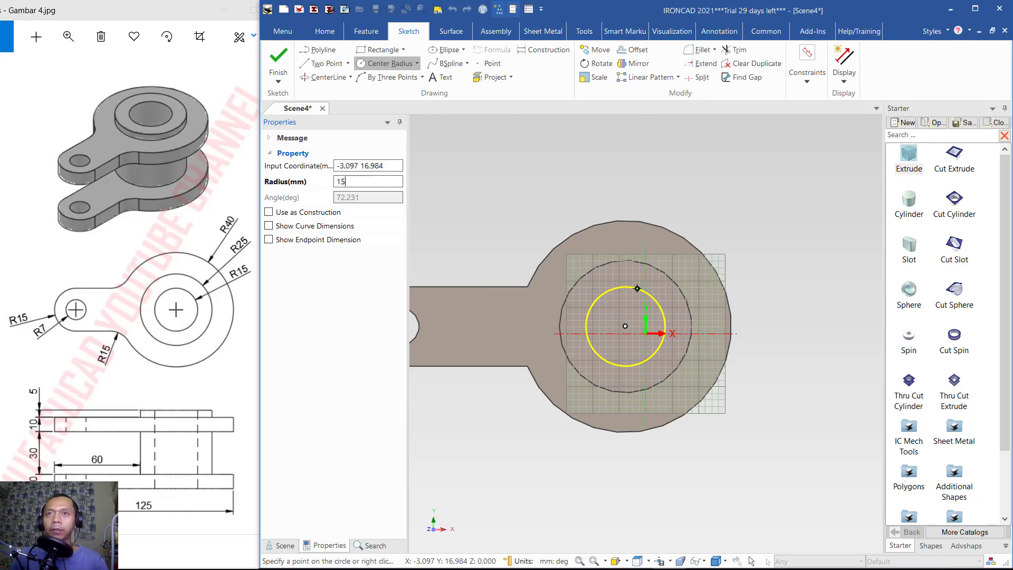
key(Return)
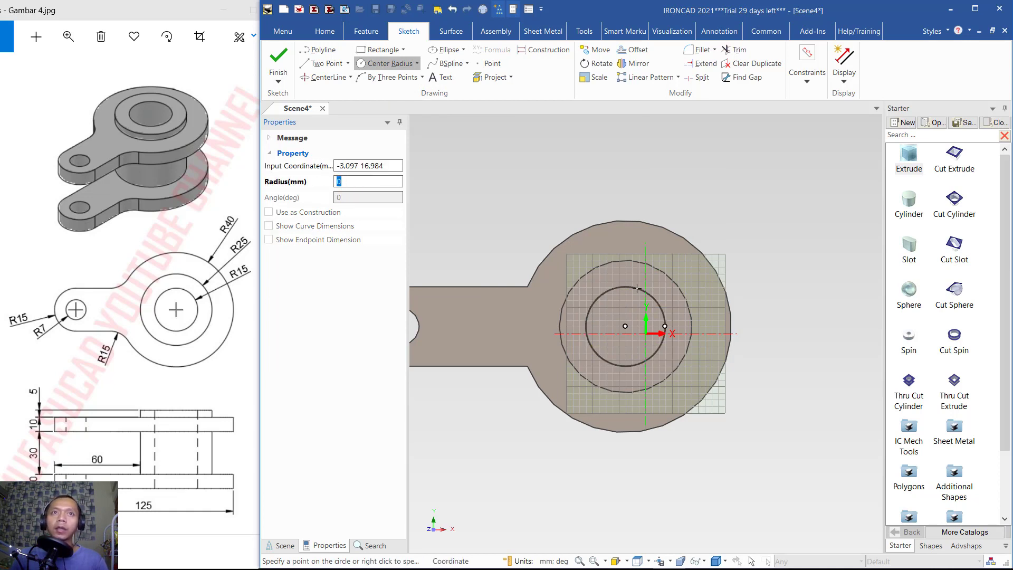
click(278, 58)
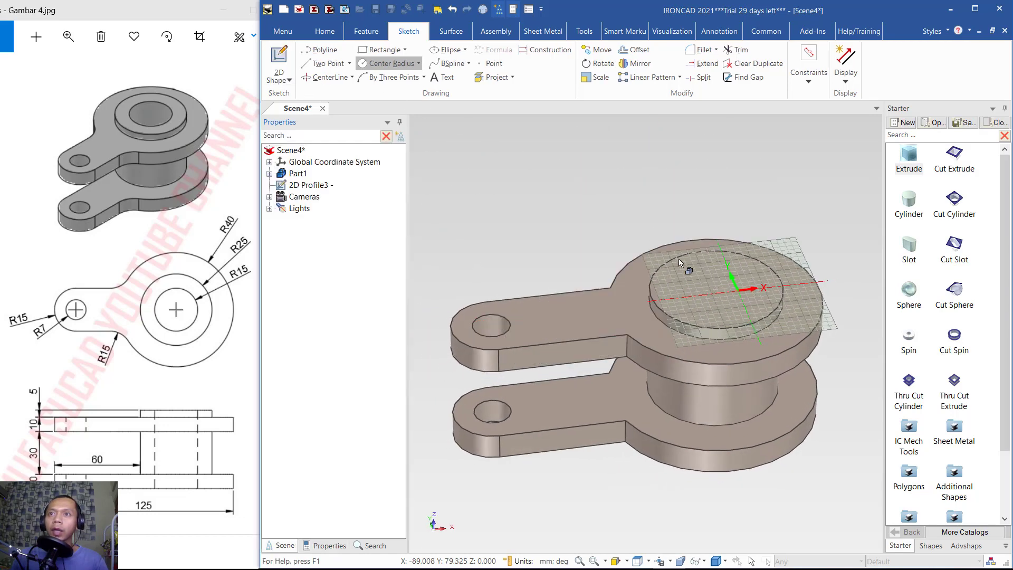
- Extrude the 15 mm circle down about 90.565 mm into pin cylinder Part5, through the lower plate
drag(915, 161, 781, 273)
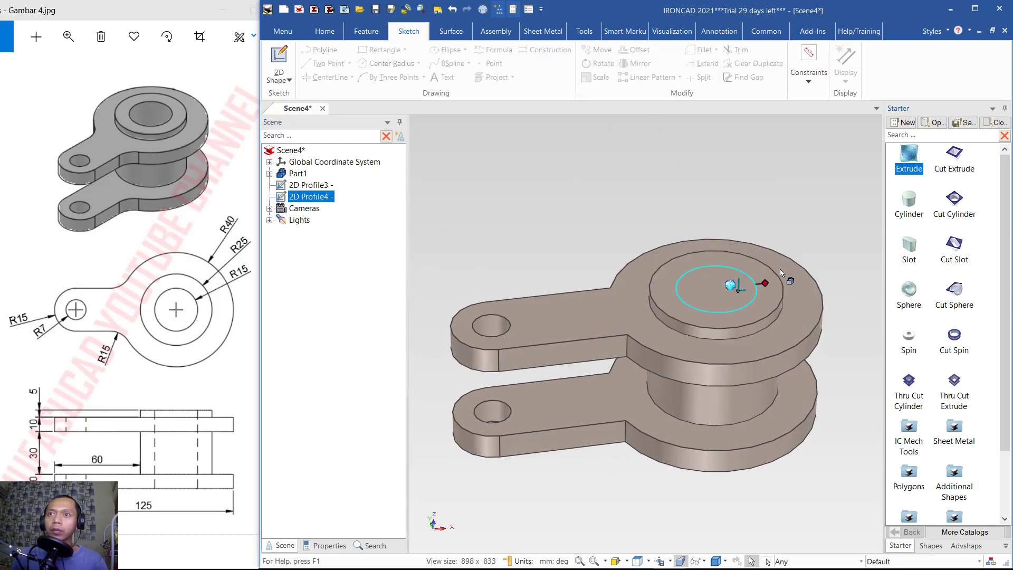
click(751, 312)
scroll(765, 316, up, 1)
scroll(765, 326, down, 3)
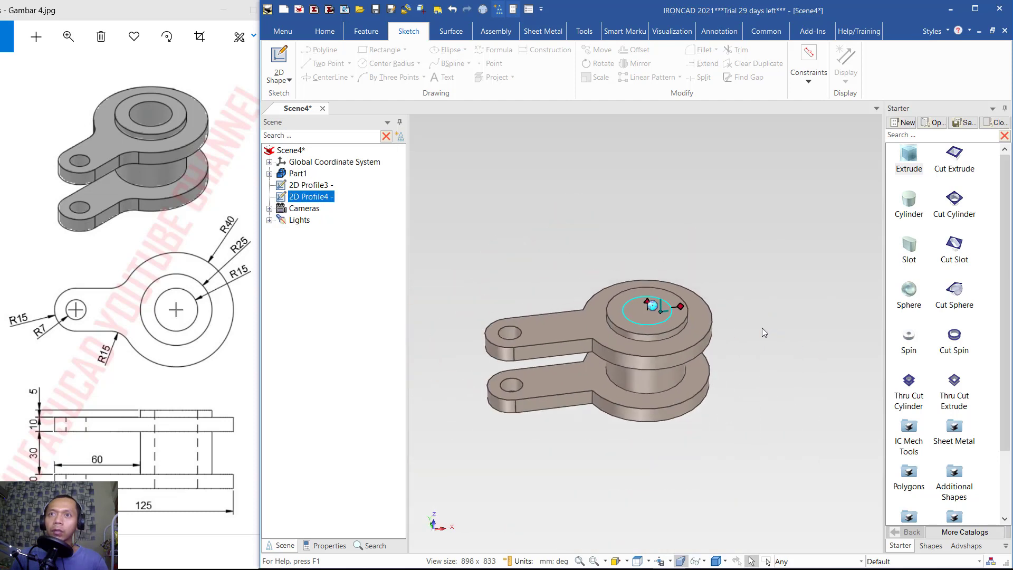
drag(648, 298, 769, 419)
middle_drag(769, 419, 778, 385)
click(760, 304)
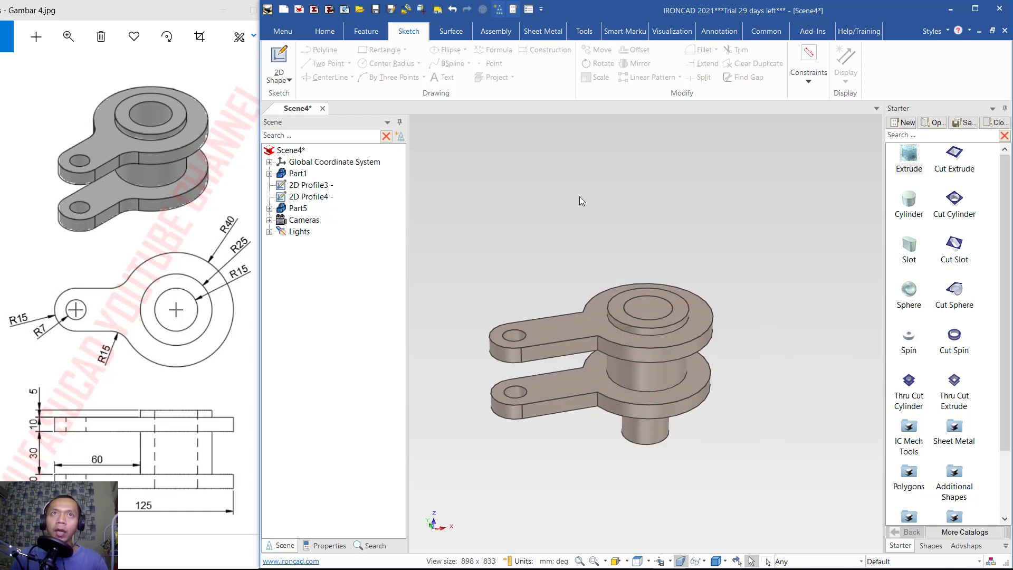
click(378, 36)
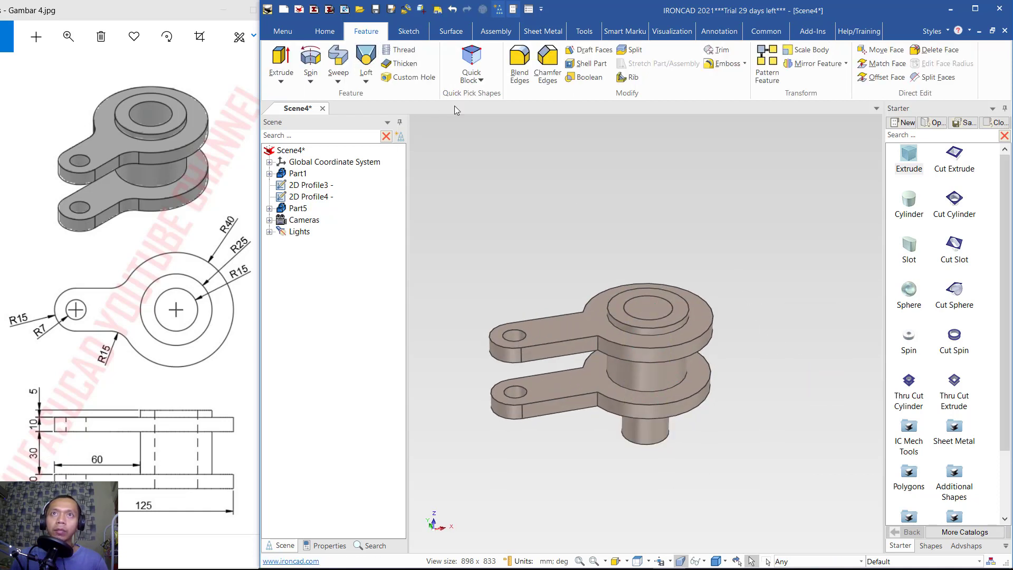
- Boolean-subtract pin cylinder Part5 from Part1 to cut the 15 mm hub bore
click(586, 77)
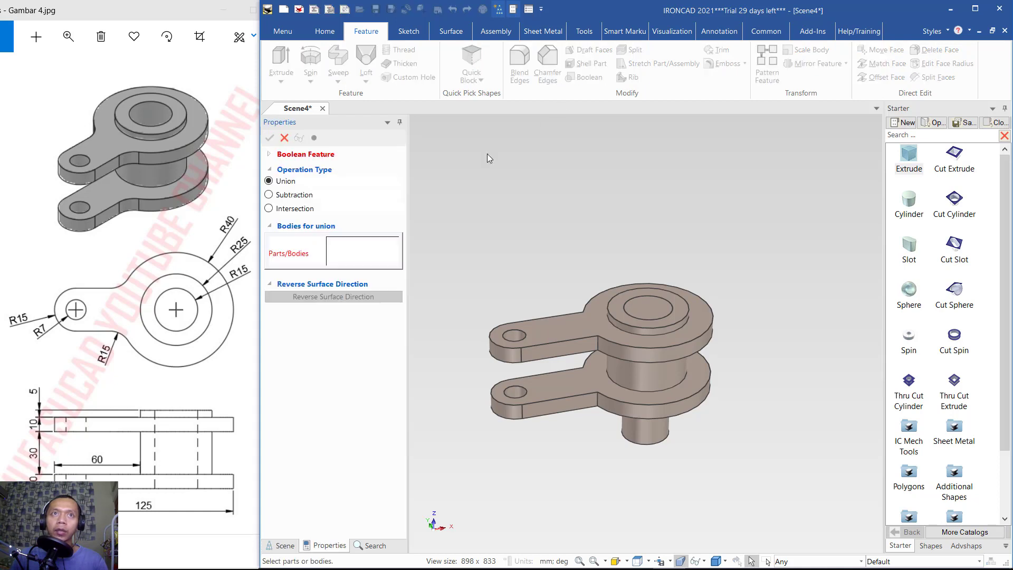
click(294, 195)
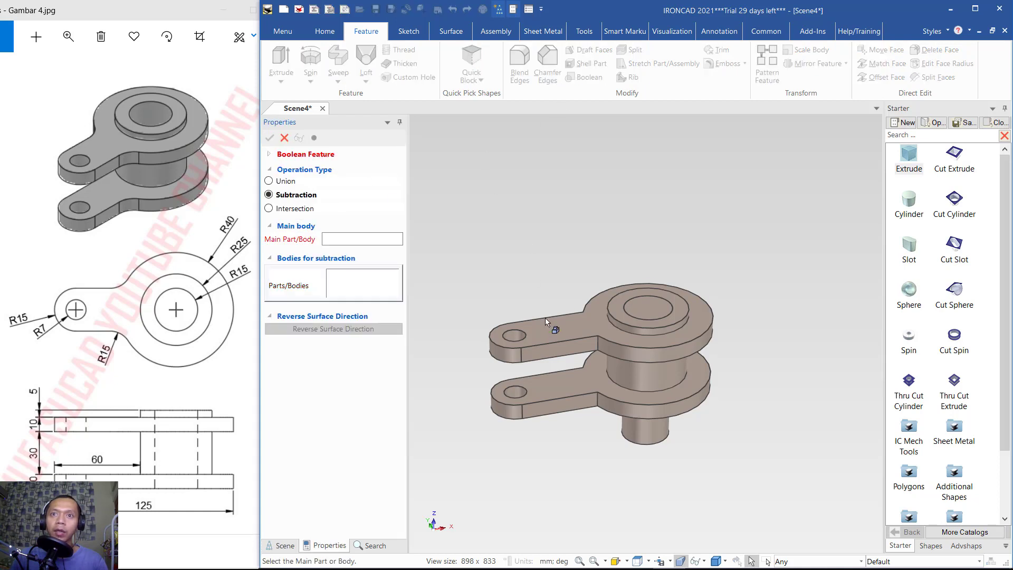
click(551, 336)
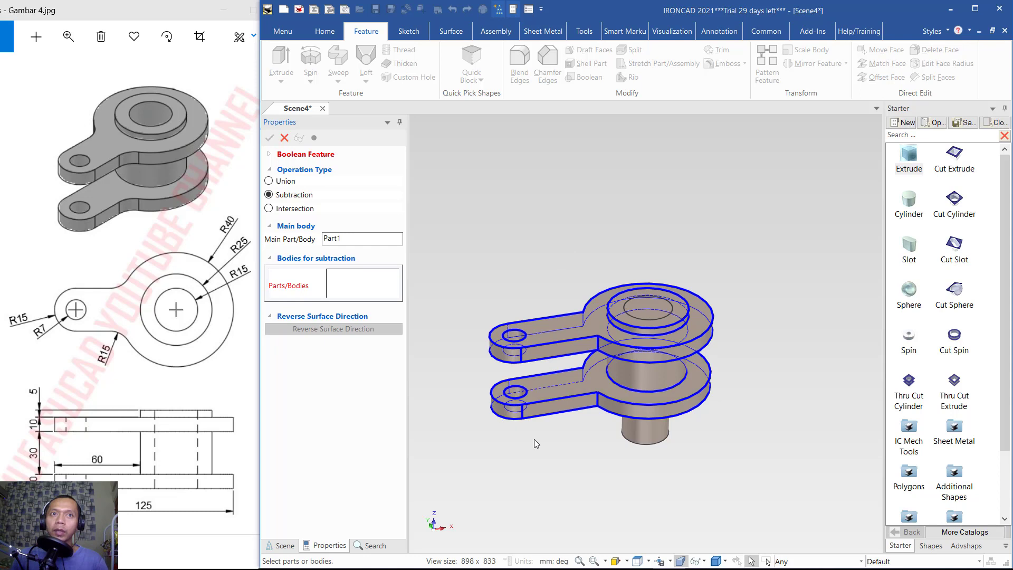
click(647, 437)
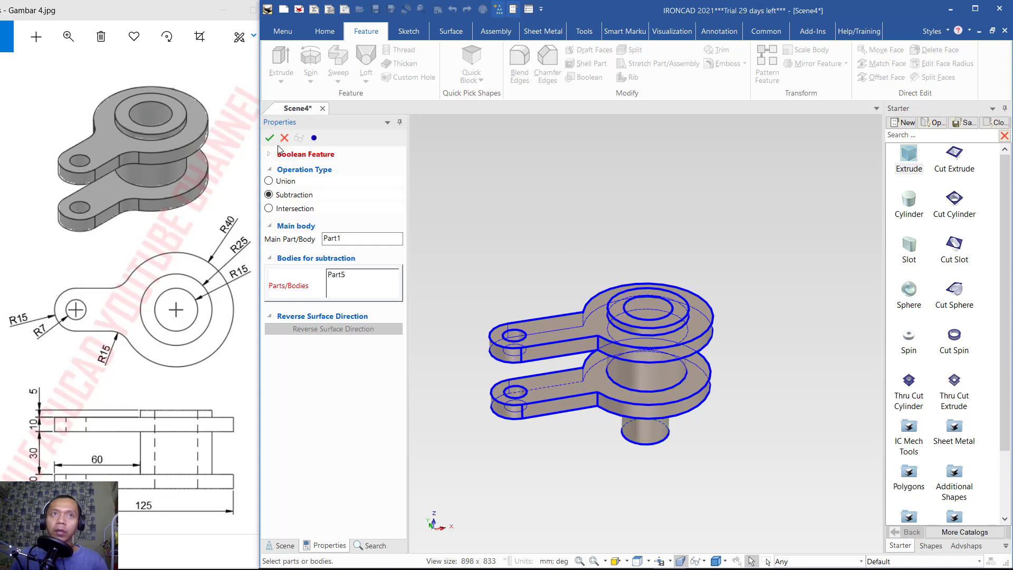
click(269, 138)
scroll(574, 440, up, 2)
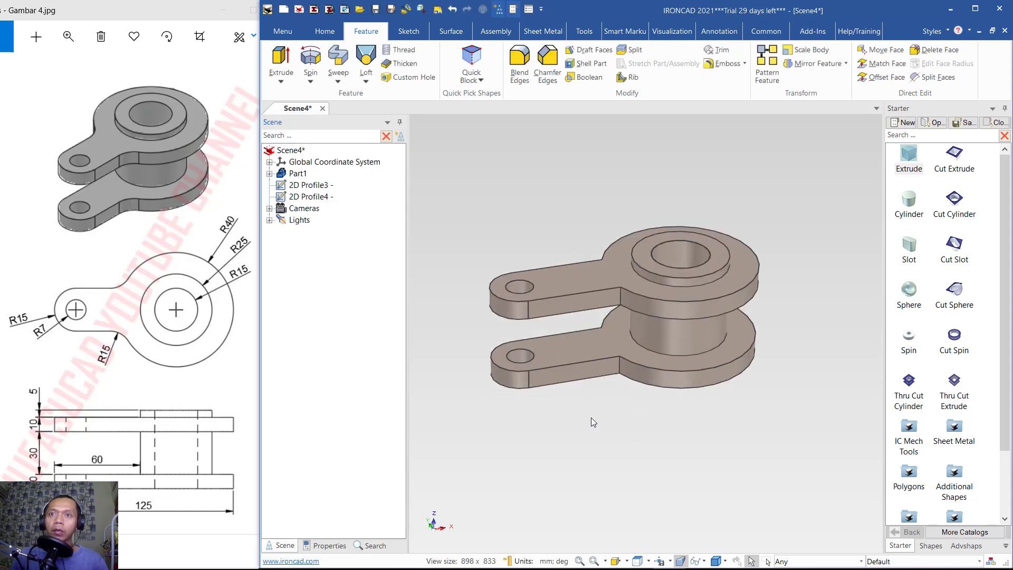
mouse_move(637, 357)
middle_down()
mouse_move(633, 423)
mouse_move(636, 340)
mouse_move(624, 357)
middle_up()
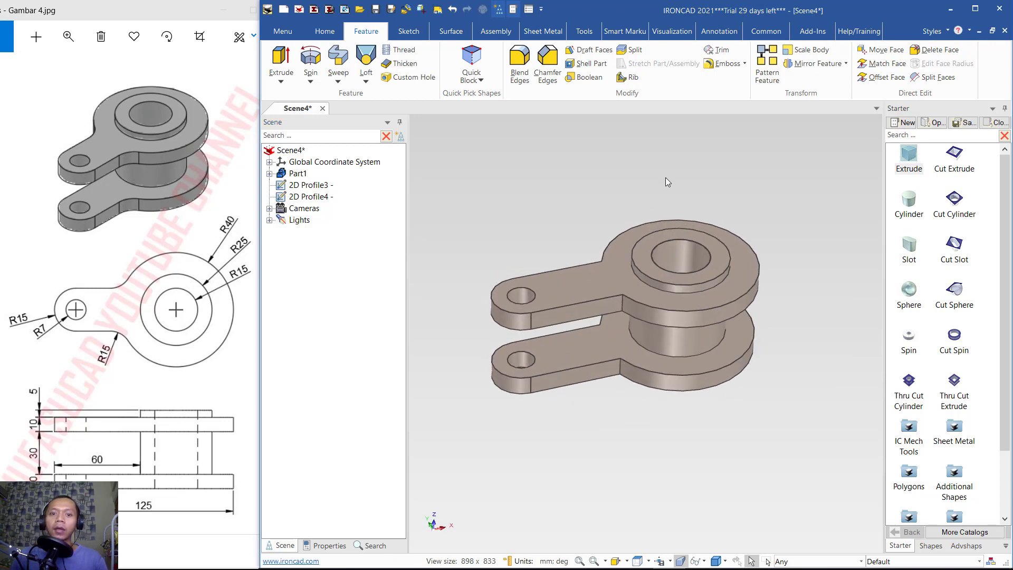